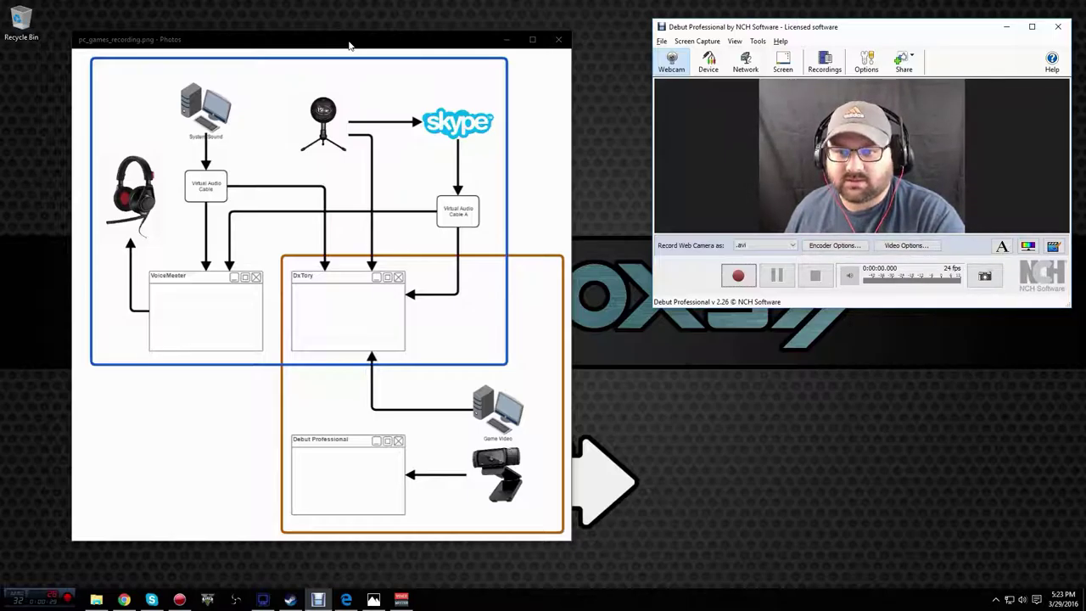
# - Move the Photos diagram window up and to the right, beside the webcam recorder
pyautogui.moveTo(349, 45); pyautogui.dragTo(388, 40)
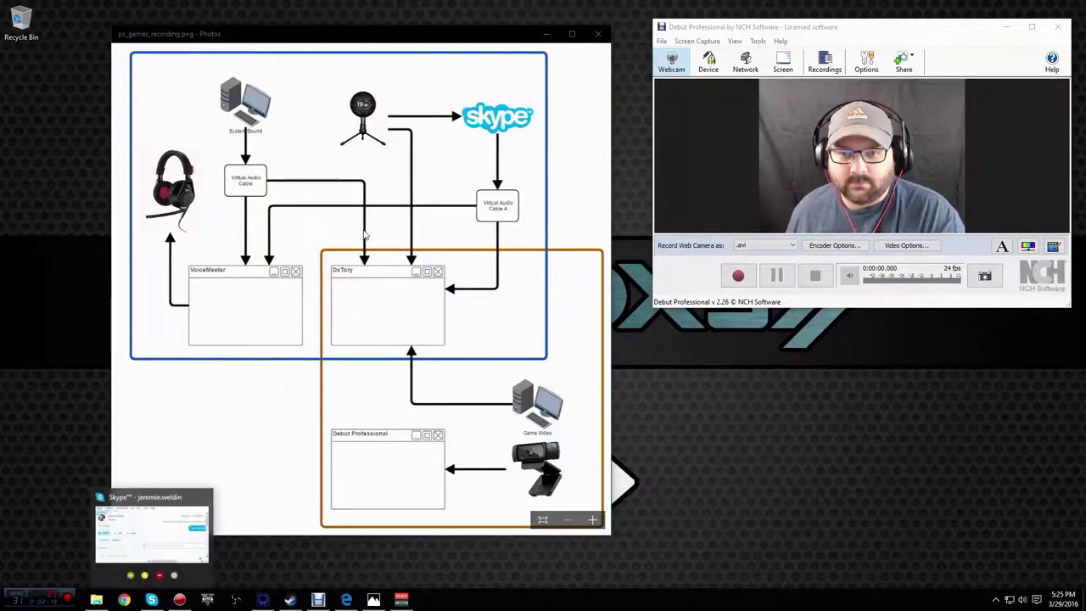
pyautogui.moveTo(359, 600)
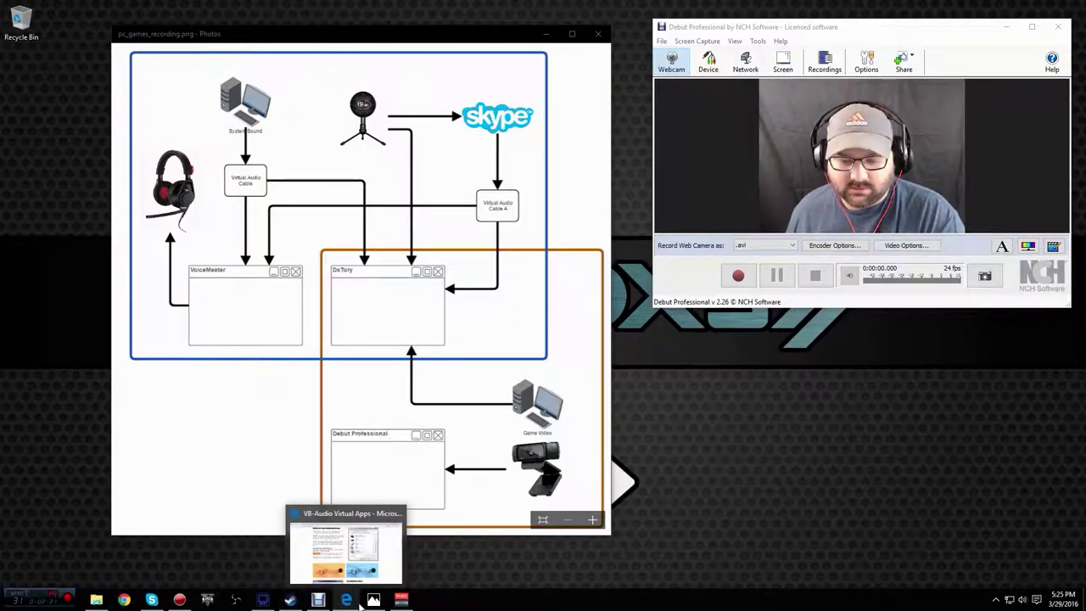
pyautogui.click(360, 599)
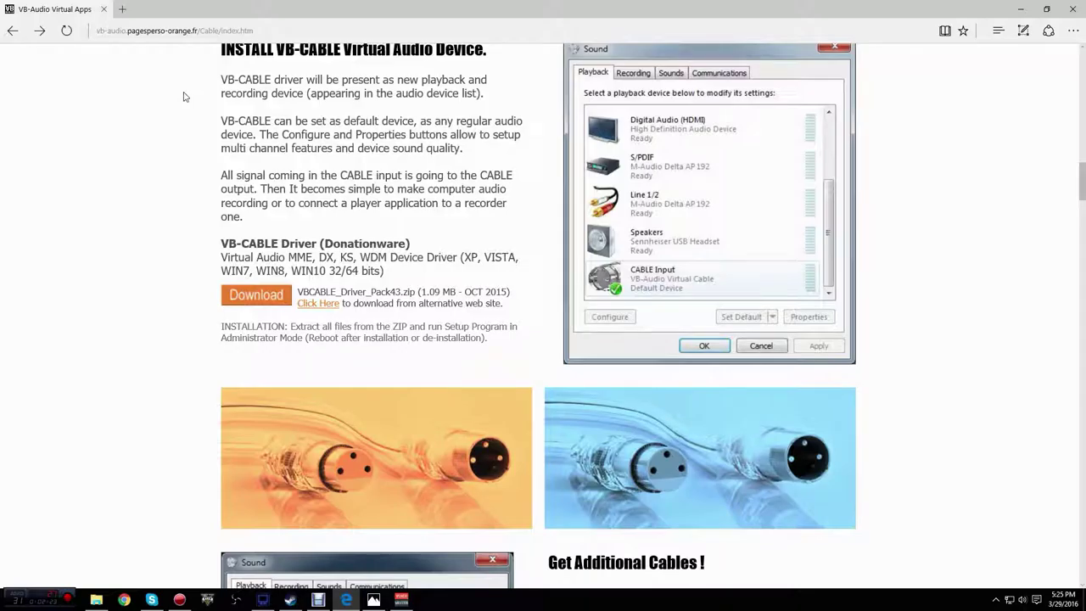
pyautogui.scroll(10, 183, 97)
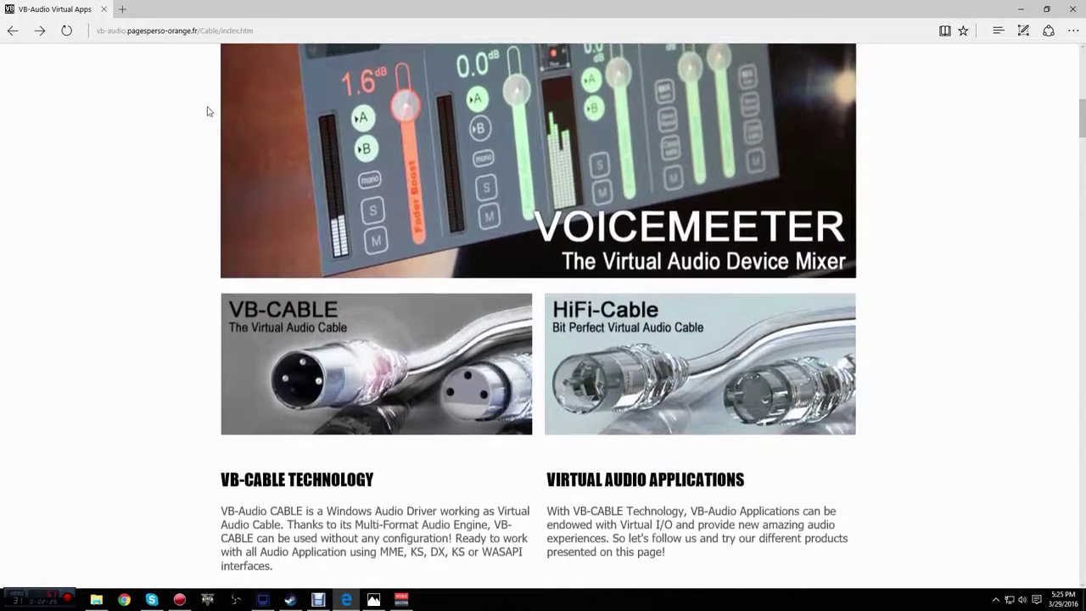
pyautogui.scroll(2, 210, 114)
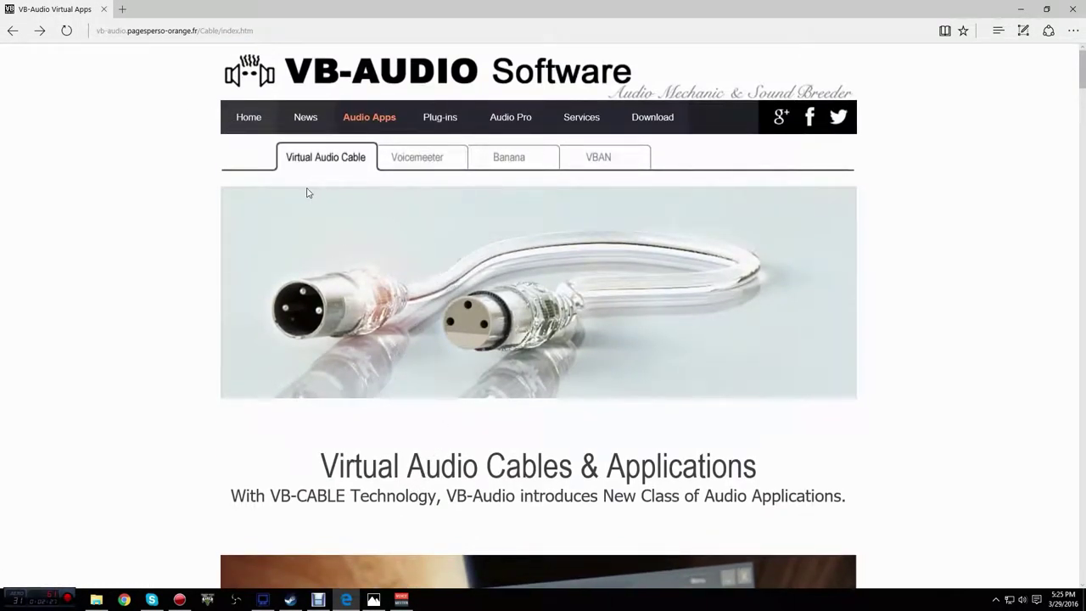
pyautogui.scroll(-3, 371, 203)
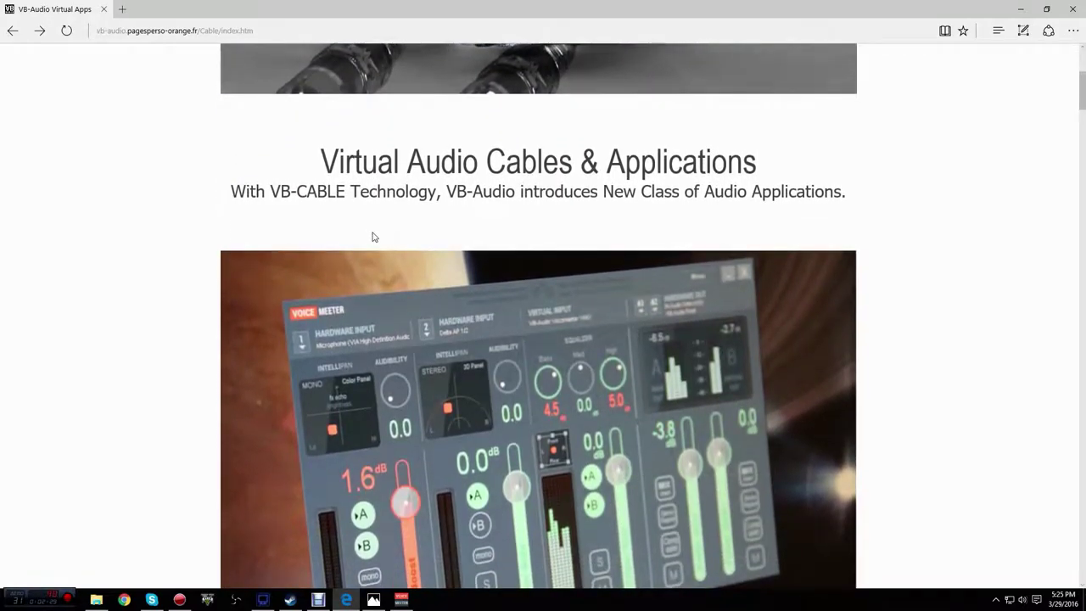
pyautogui.scroll(-6, 373, 238)
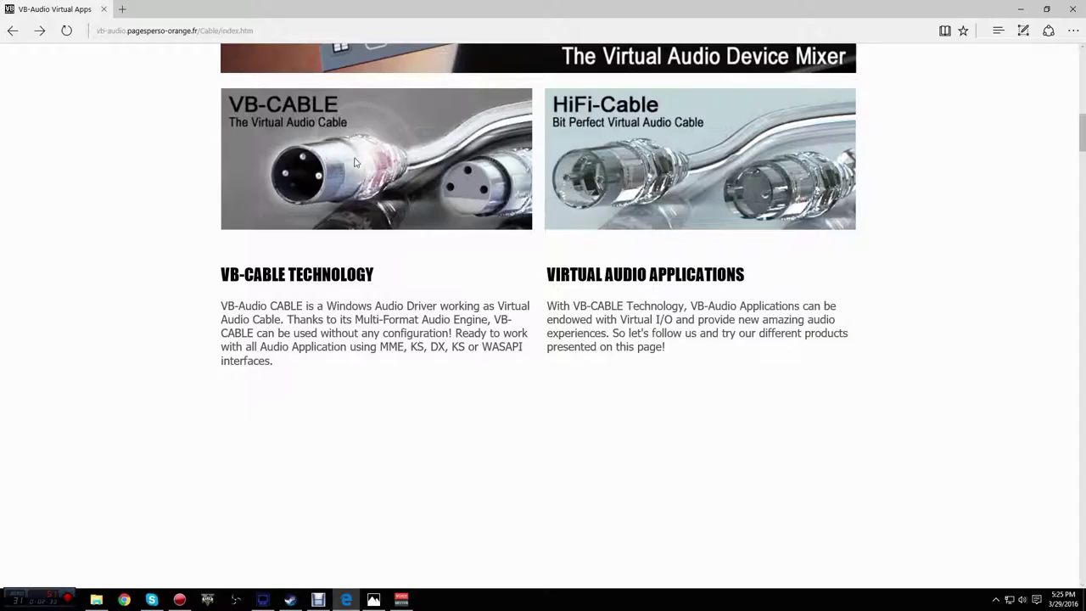
pyautogui.scroll(-3, 357, 247)
pyautogui.scroll(-6, 354, 248)
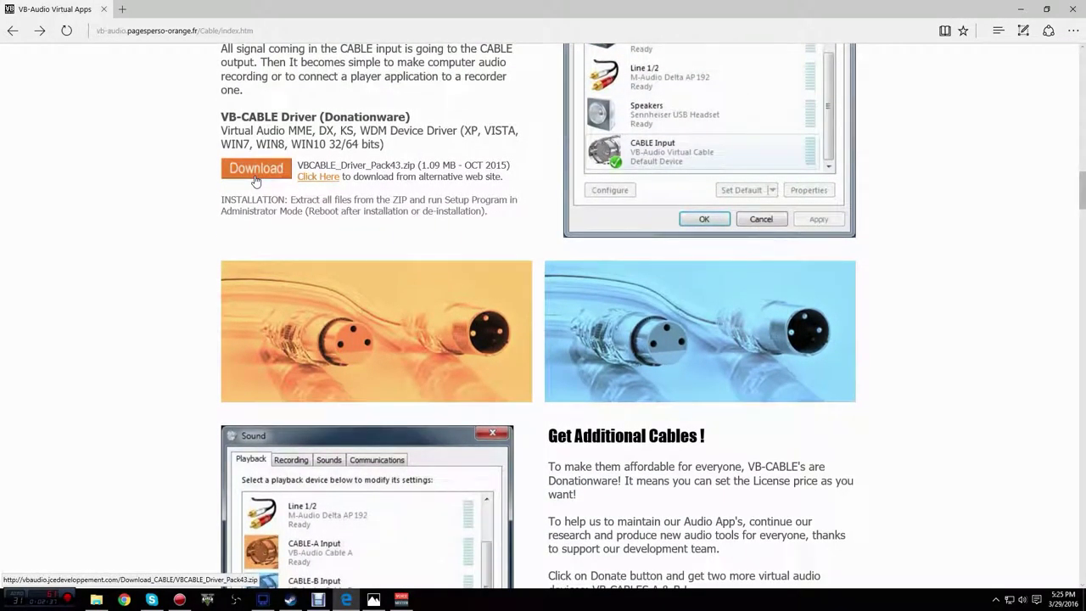
pyautogui.scroll(-2, 519, 327)
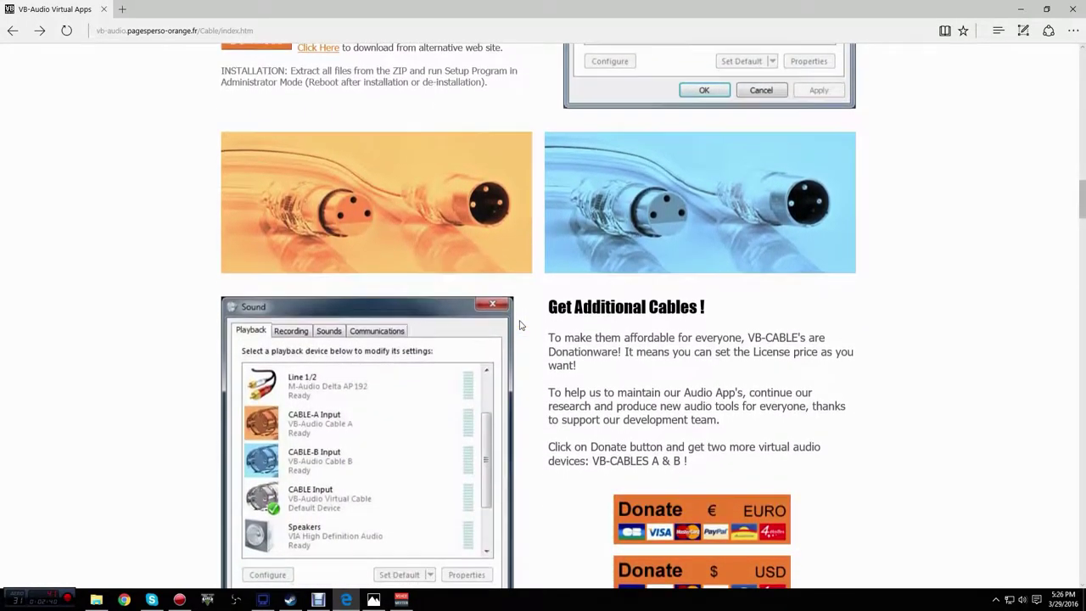
pyautogui.scroll(-3, 577, 328)
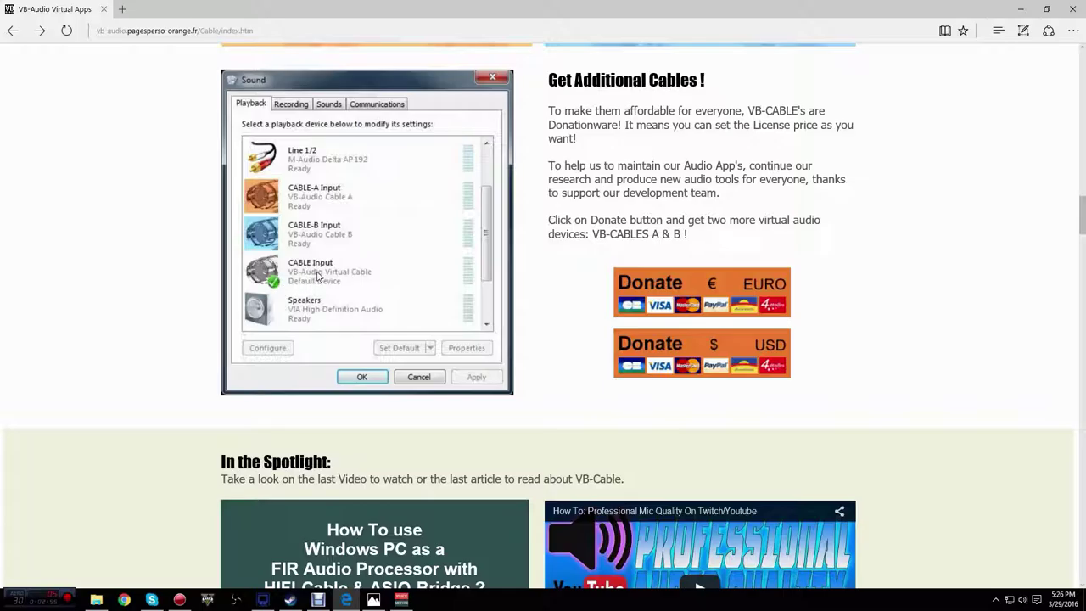
pyautogui.scroll(1, 329, 275)
pyautogui.scroll(5, 329, 275)
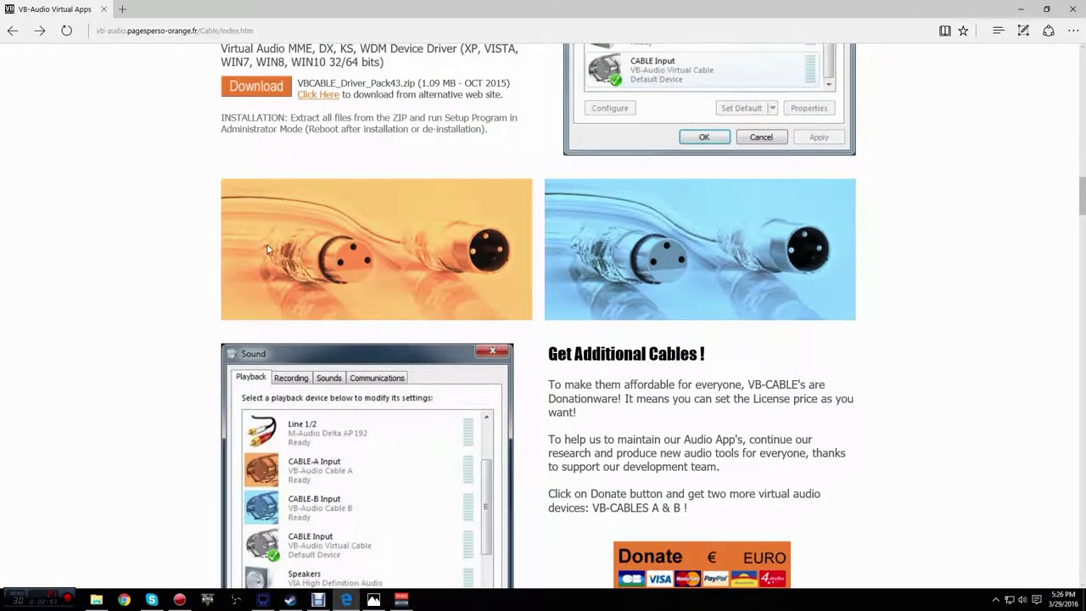
pyautogui.scroll(5, 356, 225)
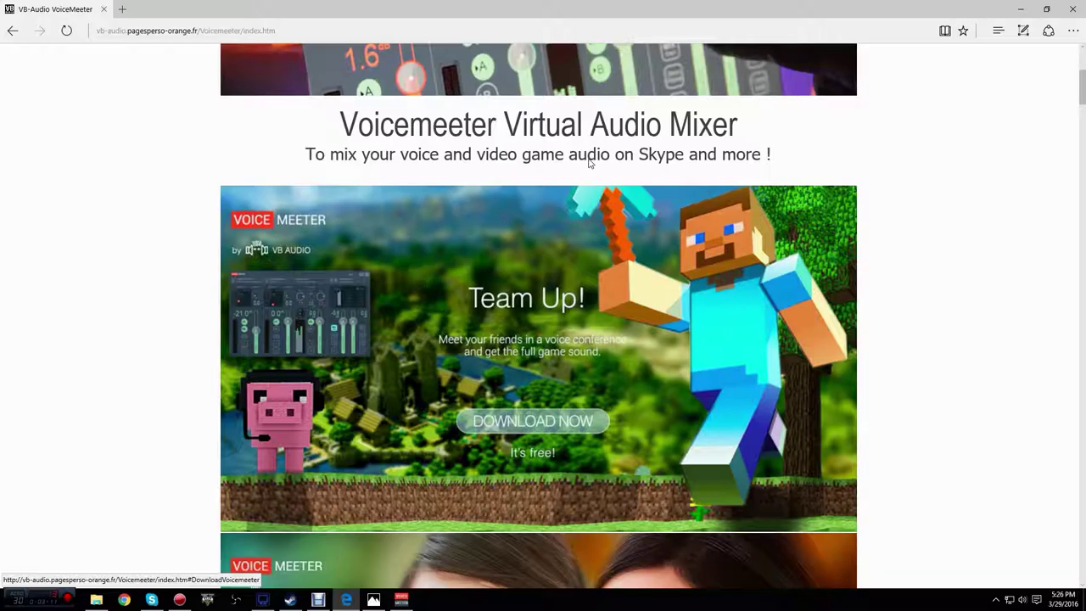
pyautogui.click(1021, 8)
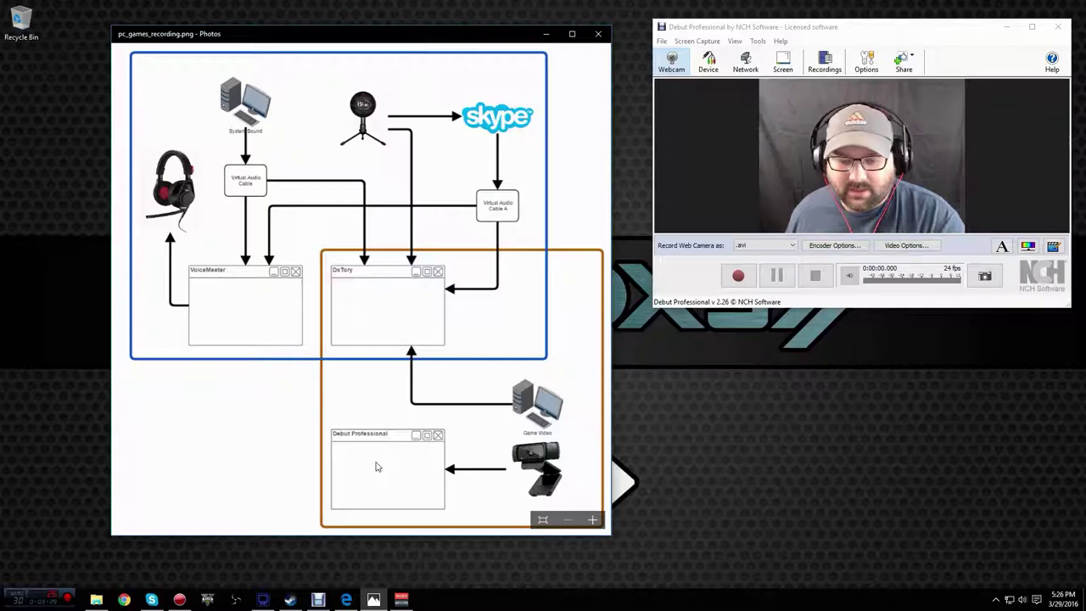
pyautogui.click(934, 36)
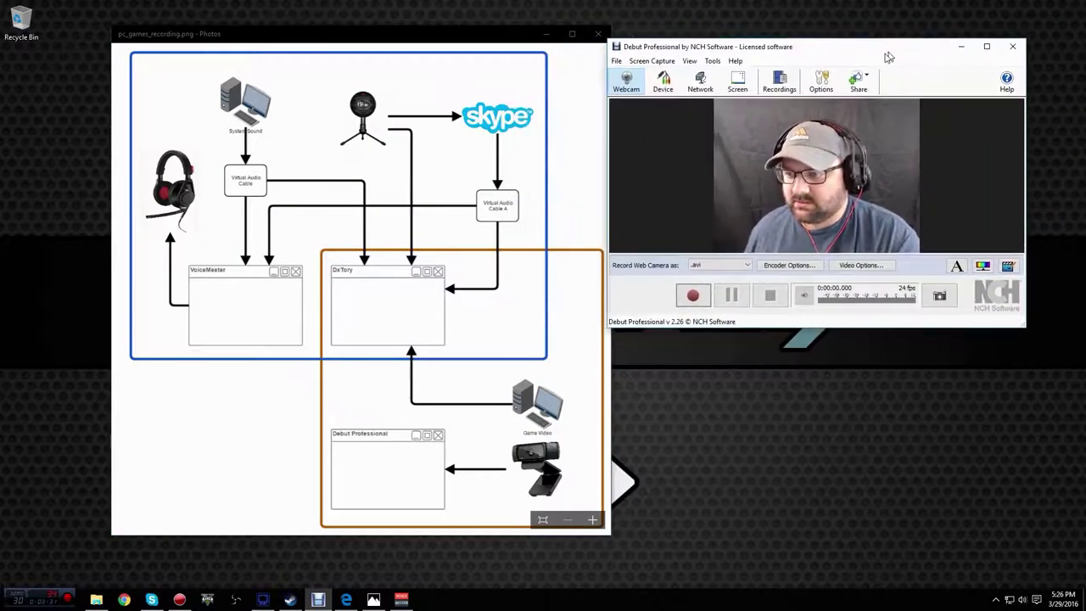
pyautogui.moveTo(885, 58); pyautogui.dragTo(912, 57)
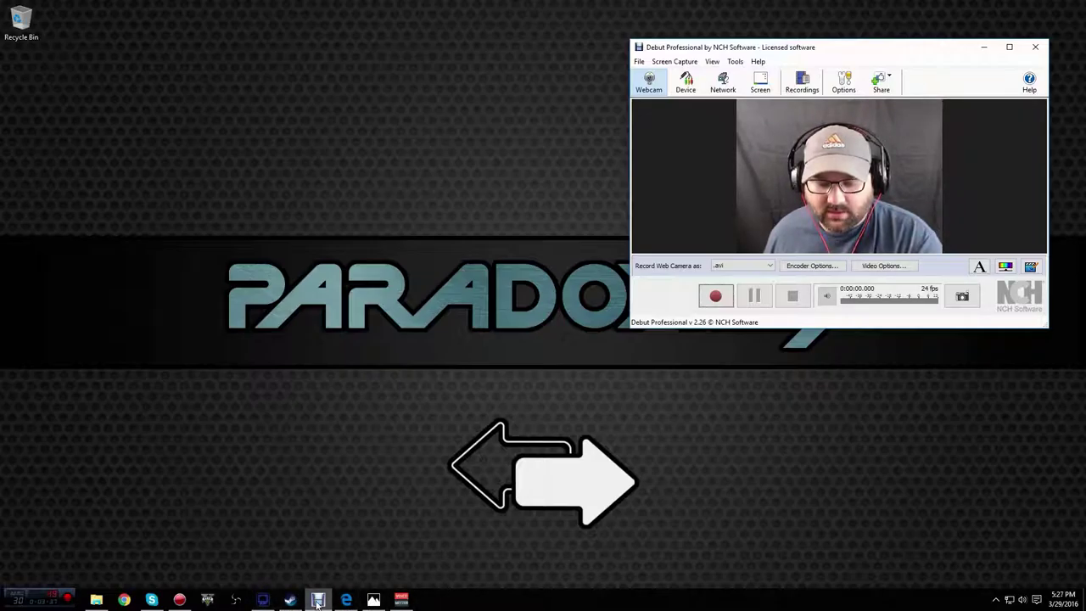
pyautogui.moveTo(318, 603)
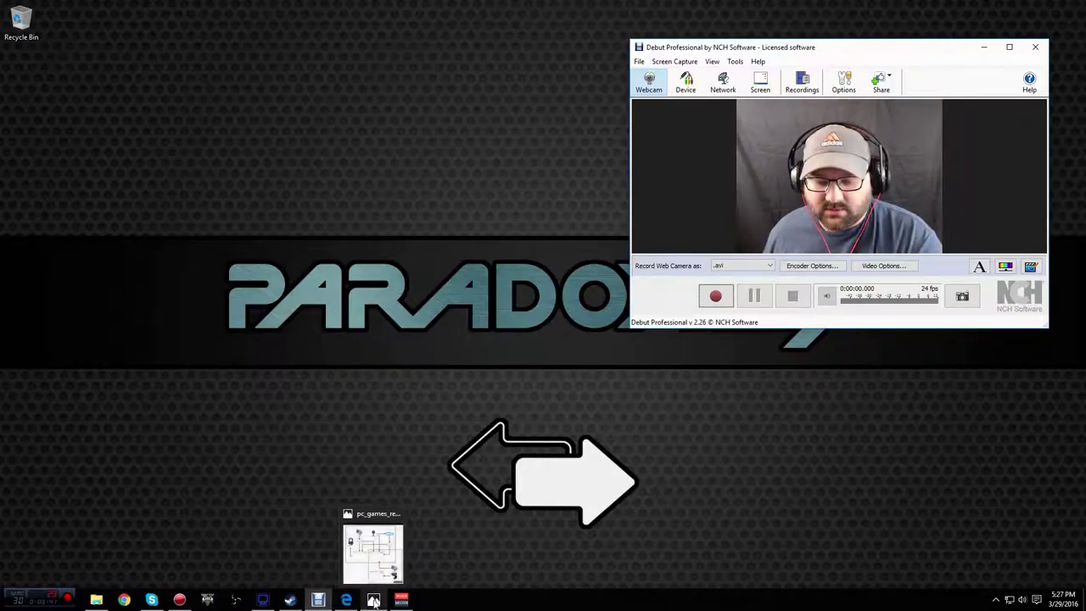
pyautogui.click(401, 600)
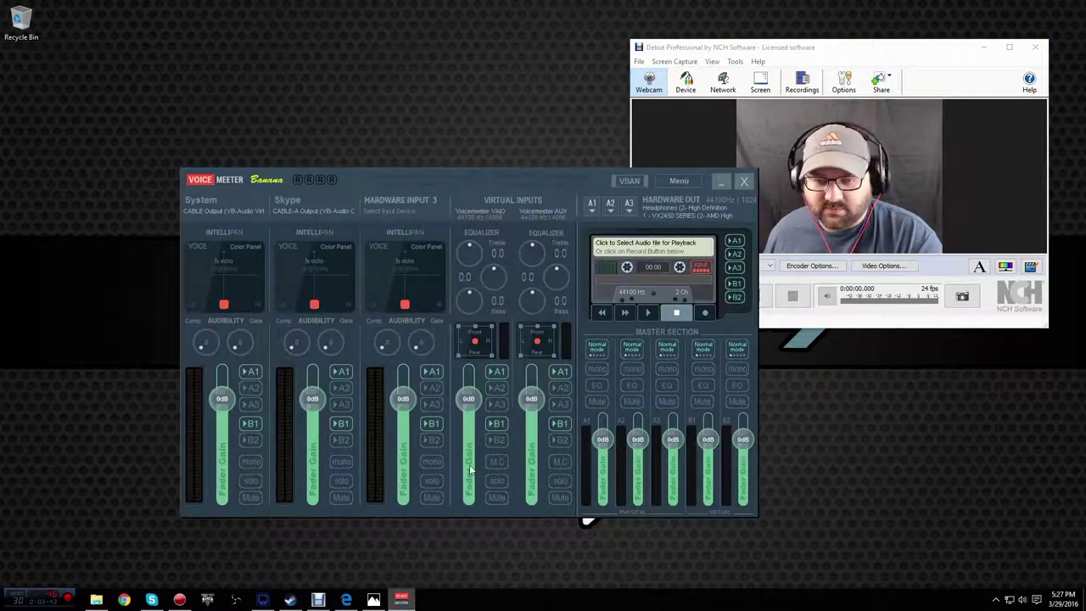
pyautogui.moveTo(366, 179); pyautogui.dragTo(344, 154)
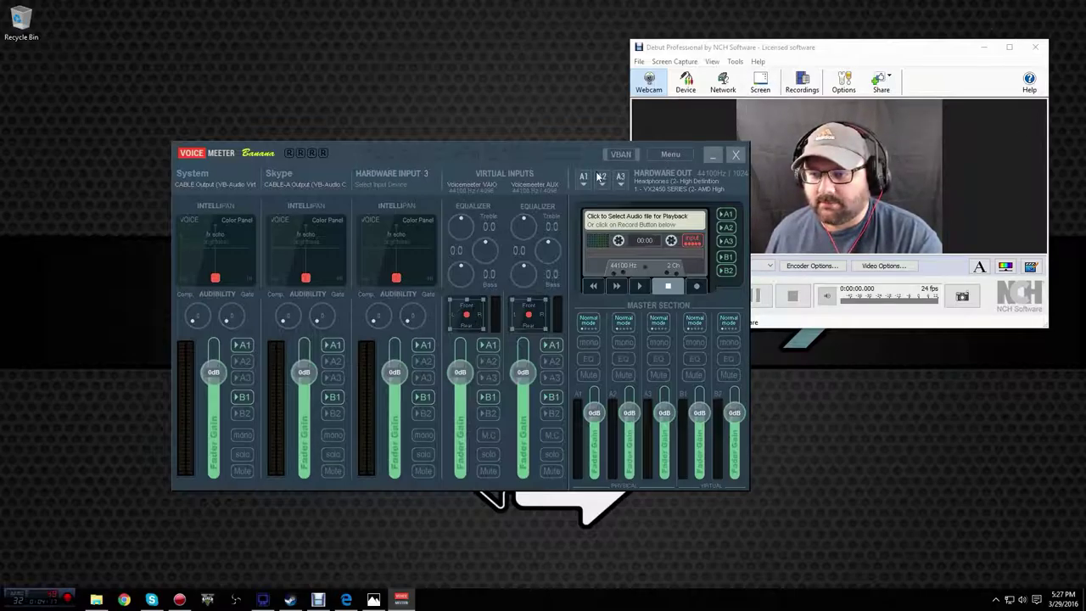
pyautogui.click(713, 154)
pyautogui.click(374, 600)
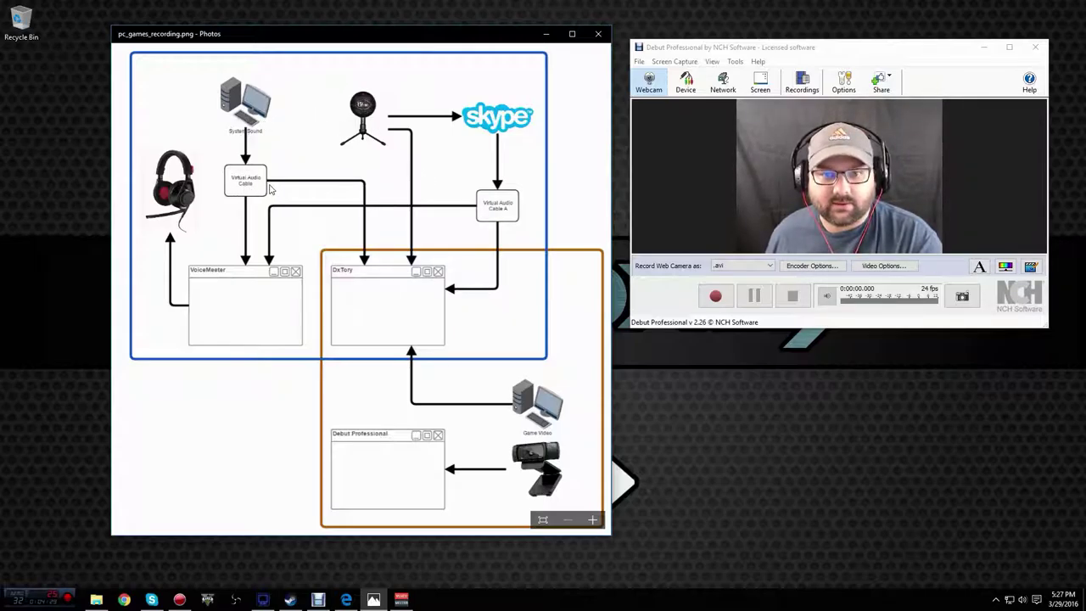
# - Open the Windows Sound playback device list from the taskbar volume icon
pyautogui.click(997, 600)
pyautogui.rightClick(1022, 600)
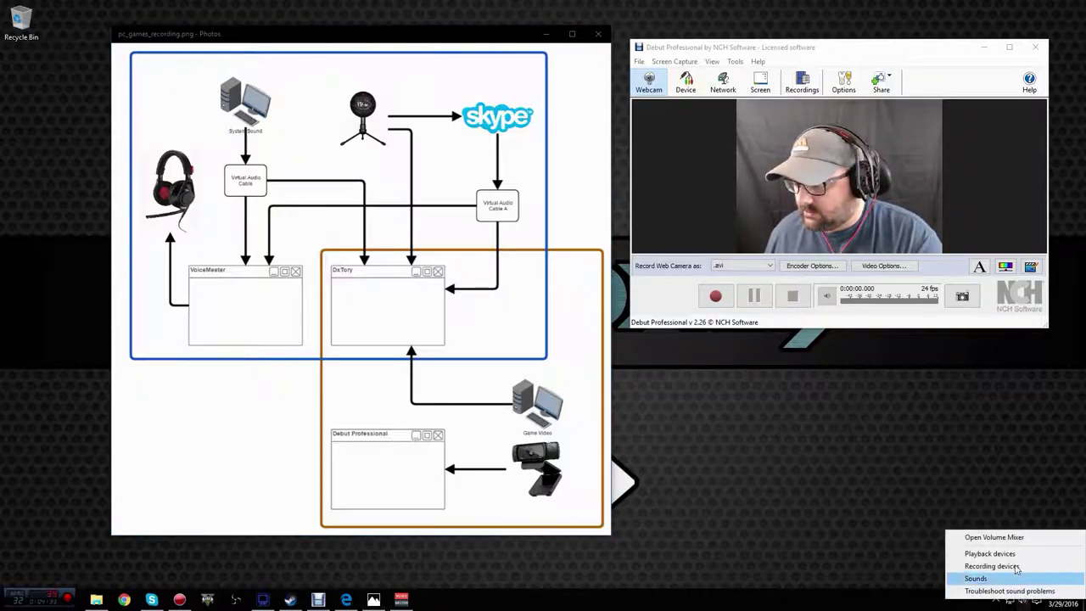
pyautogui.click(1008, 554)
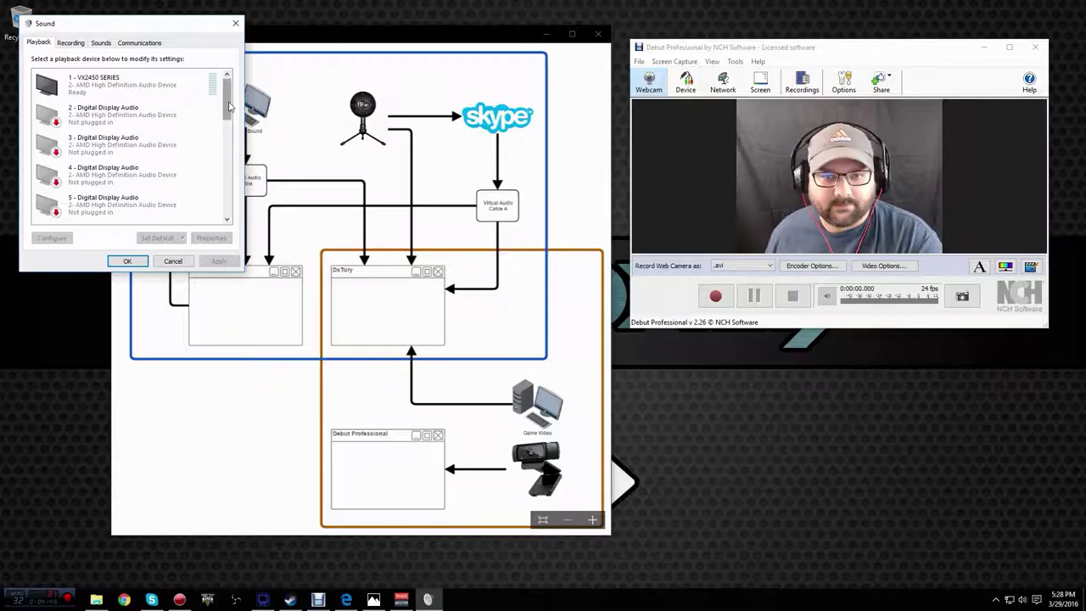
pyautogui.moveTo(229, 105); pyautogui.dragTo(229, 174)
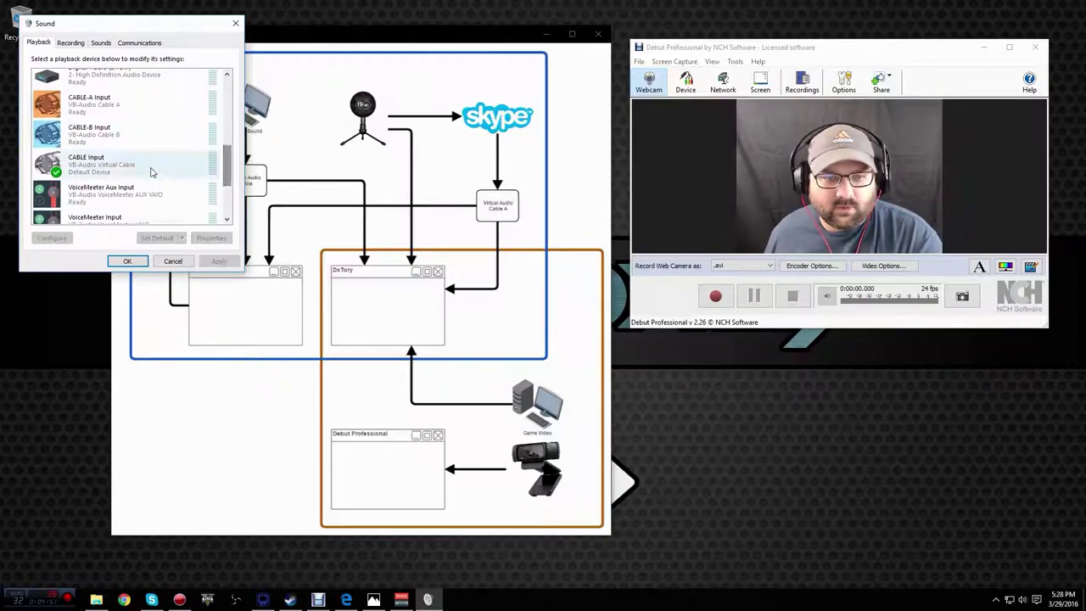
# - Make VX2450 SERIES the default communication and playback device
pyautogui.click(103, 170)
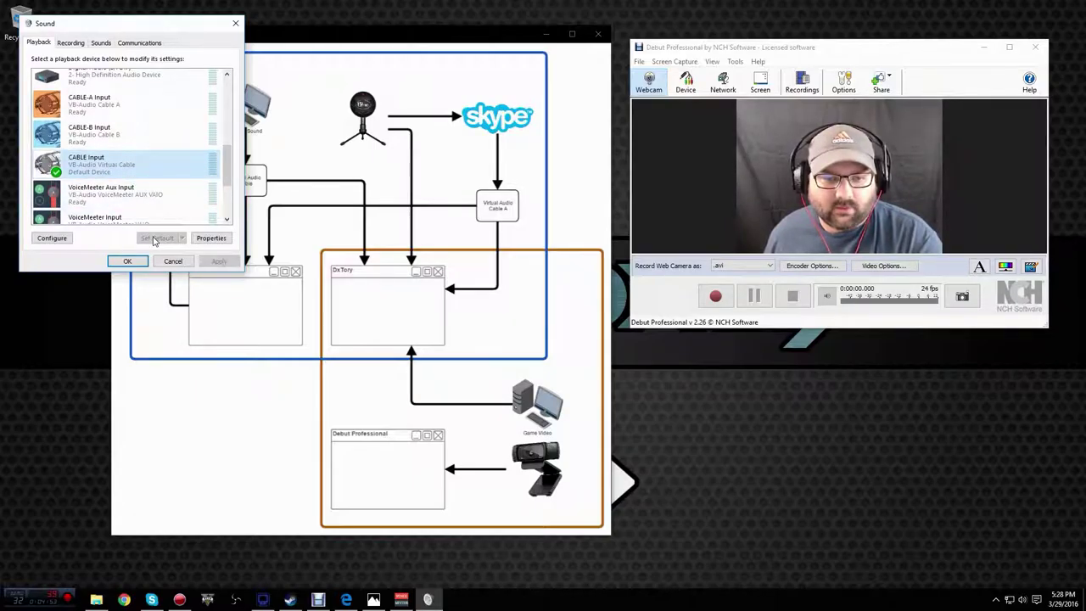
pyautogui.rightClick(149, 176)
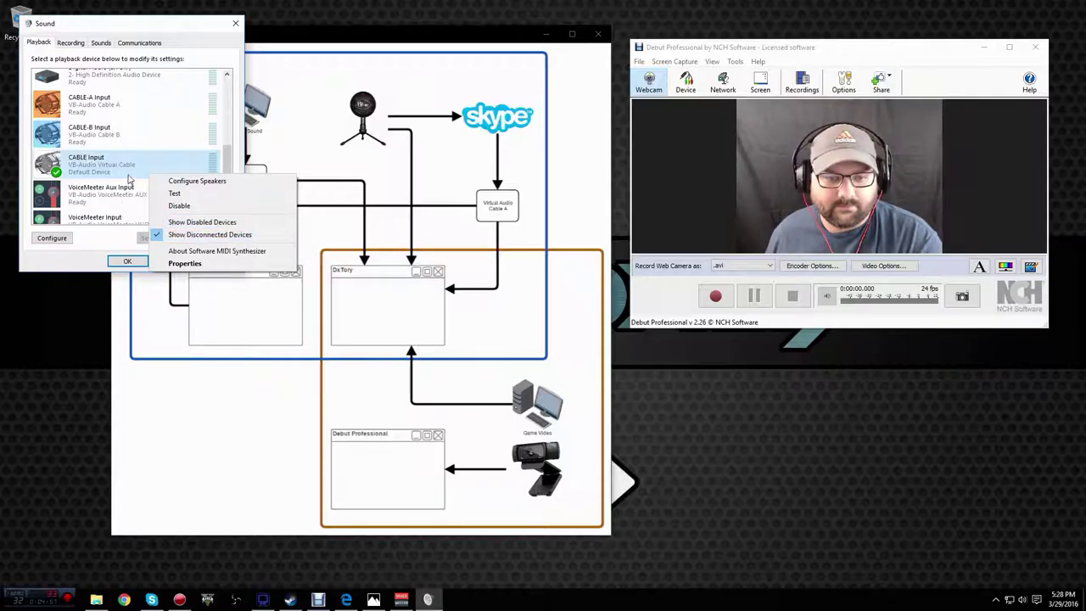
pyautogui.moveTo(225, 163); pyautogui.dragTo(225, 80)
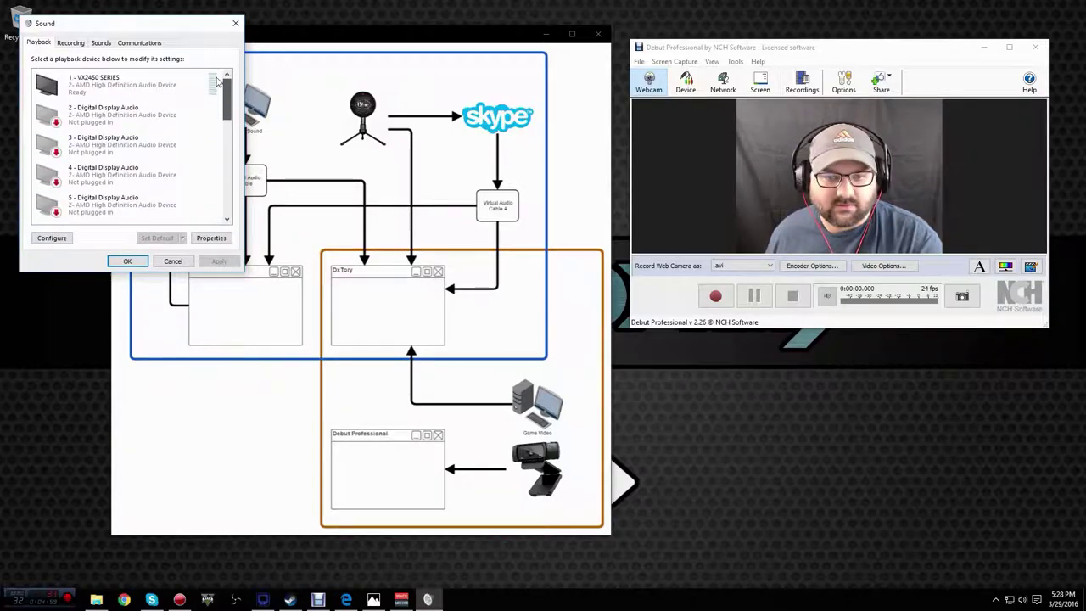
pyautogui.rightClick(166, 83)
pyautogui.click(192, 135)
pyautogui.rightClick(161, 82)
pyautogui.click(203, 119)
pyautogui.scroll(-5, 180, 166)
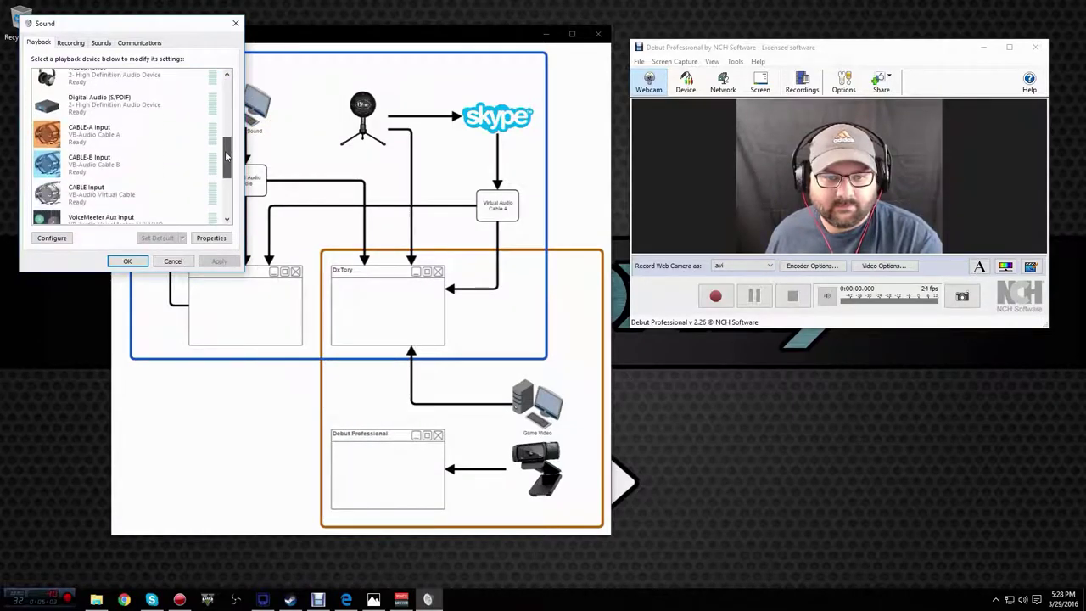
# - Make CABLE Input the default playback and communication device, then move the Sound dialog left
pyautogui.rightClick(114, 174)
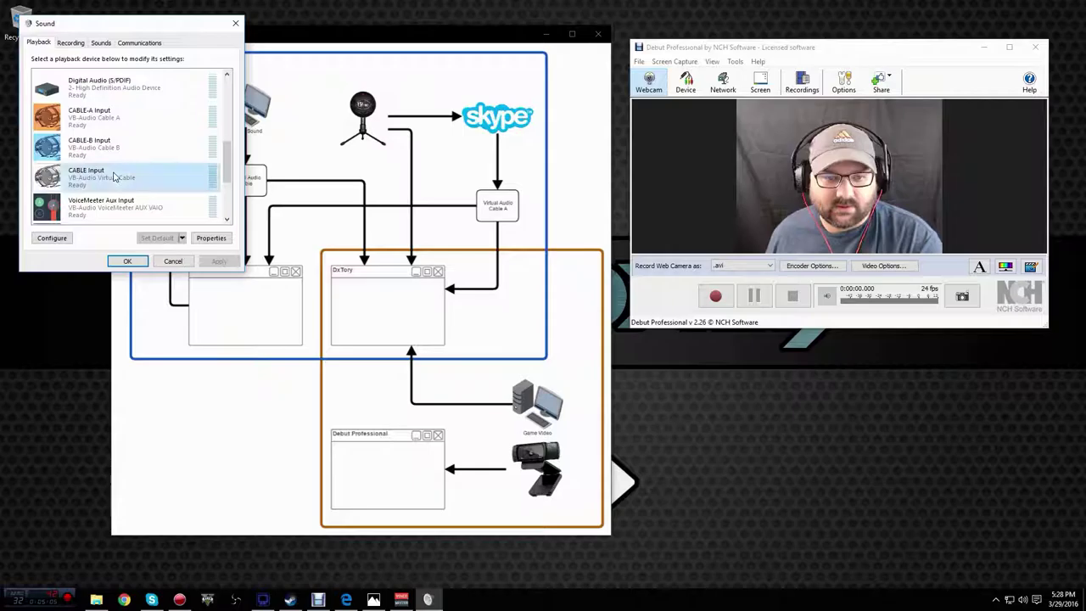
pyautogui.click(151, 219)
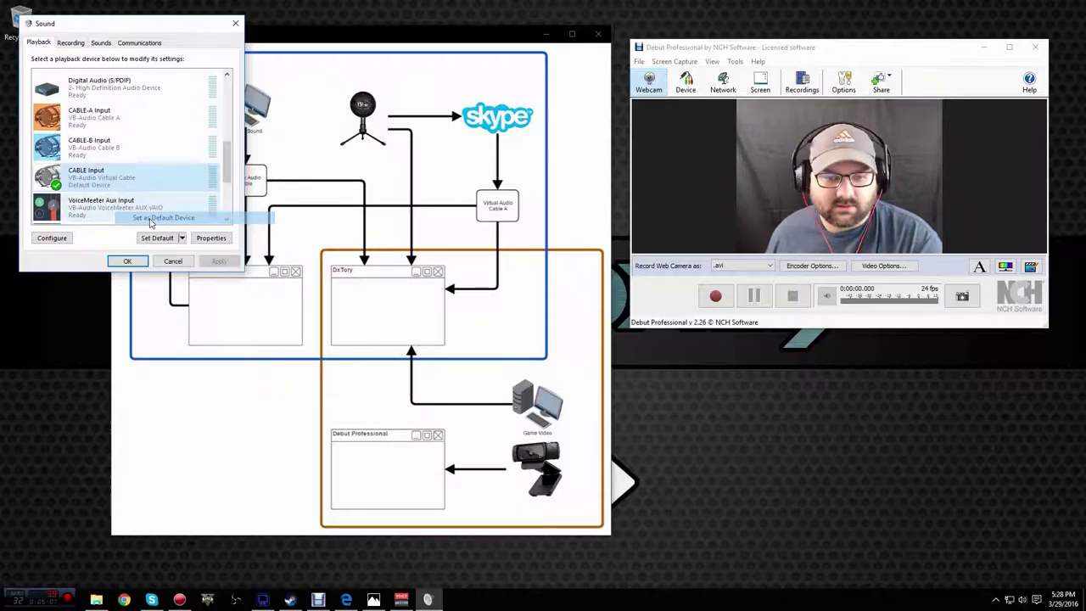
pyautogui.rightClick(138, 171)
pyautogui.click(158, 218)
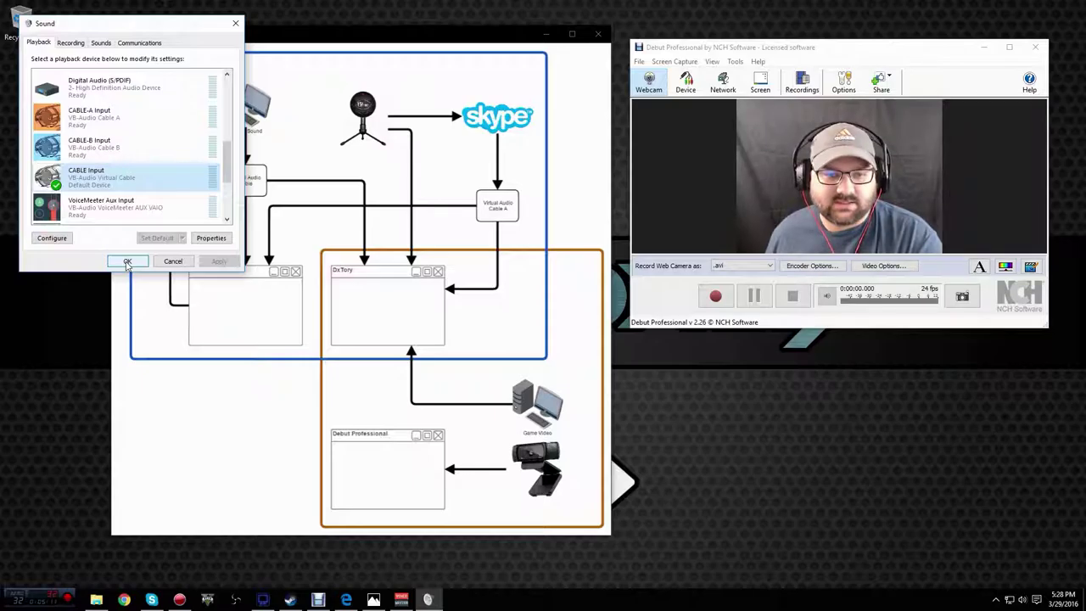
pyautogui.moveTo(153, 26); pyautogui.dragTo(631, 162)
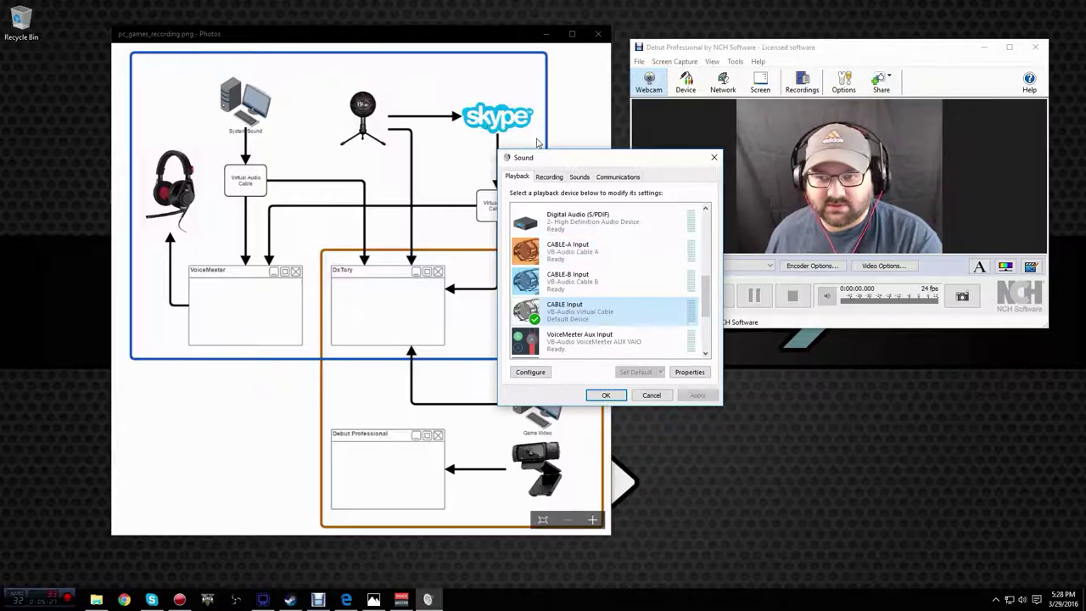
pyautogui.moveTo(674, 161); pyautogui.dragTo(223, 146)
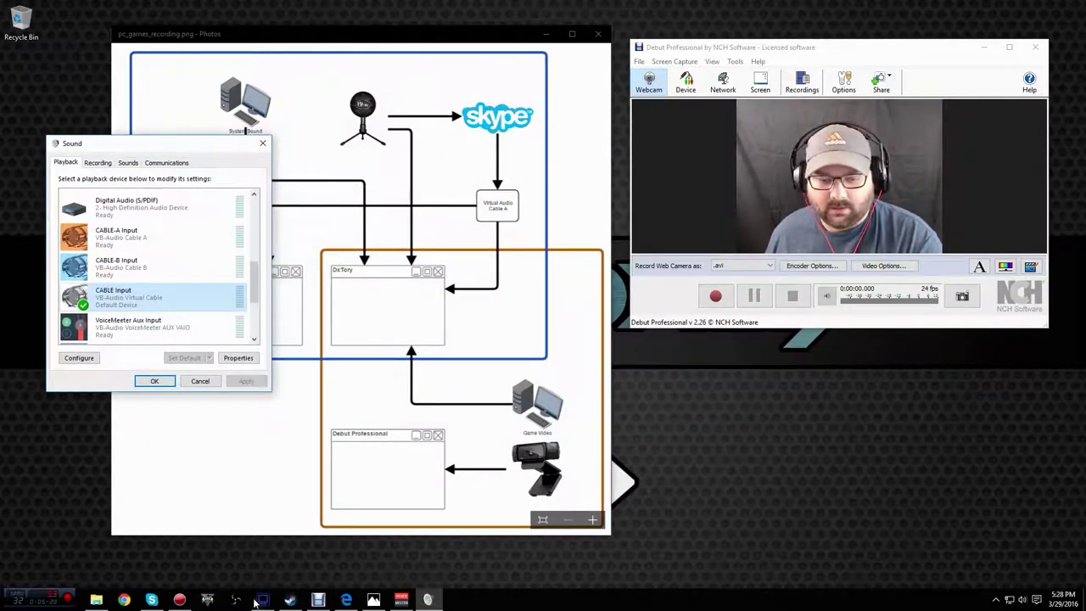
# - Open Skype's Options at the Audio settings page
pyautogui.click(151, 599)
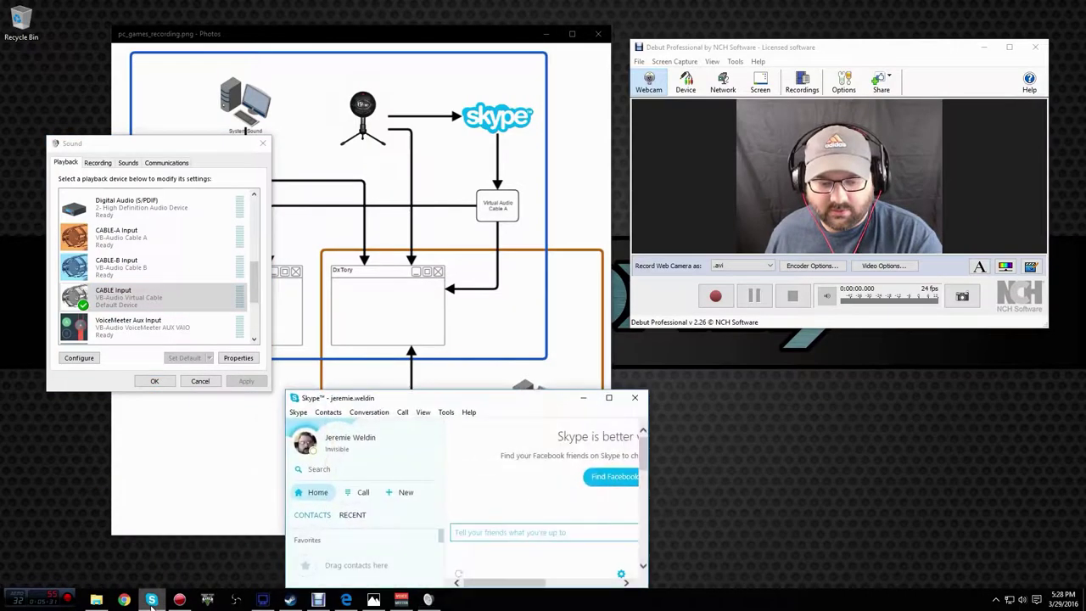
pyautogui.click(446, 411)
pyautogui.moveTo(468, 412)
pyautogui.click(446, 463)
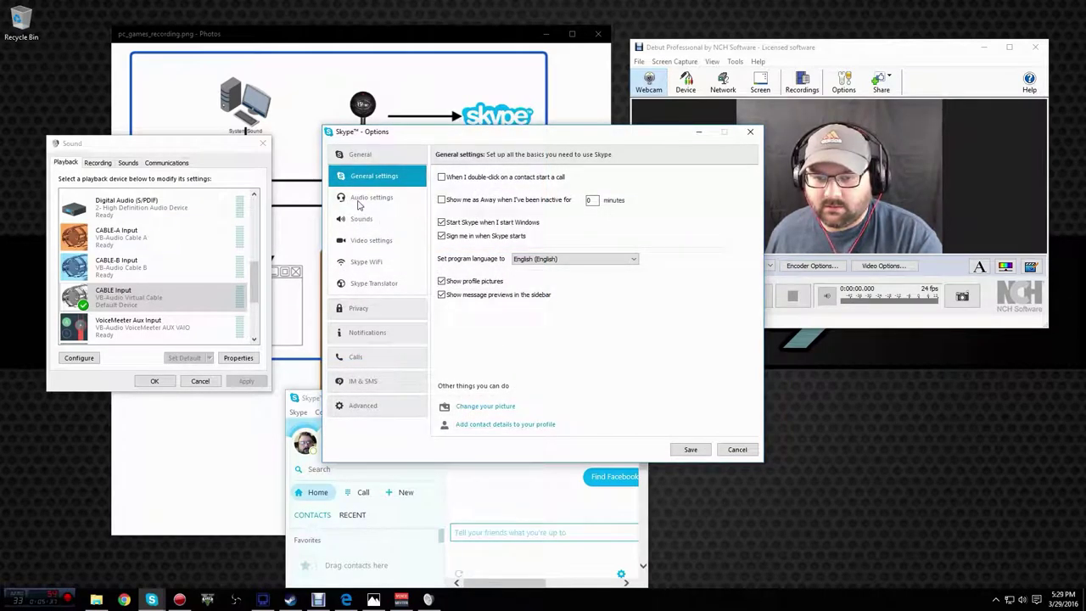
pyautogui.click(359, 200)
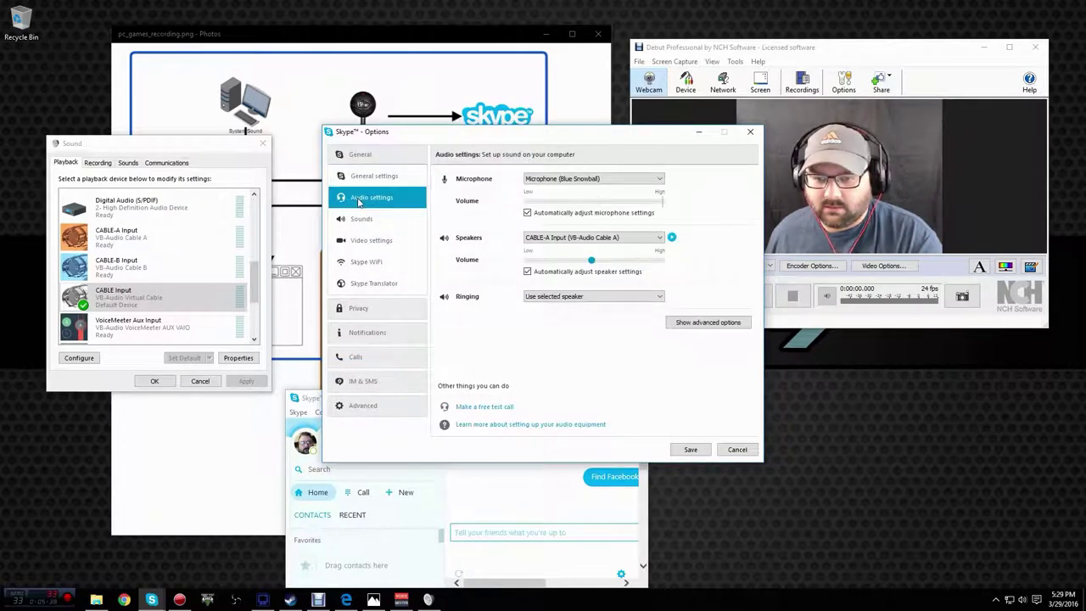
# - Choose CABLE-A Input (VB-Audio Cable A) as Skype's speakers and close Options
pyautogui.click(587, 239)
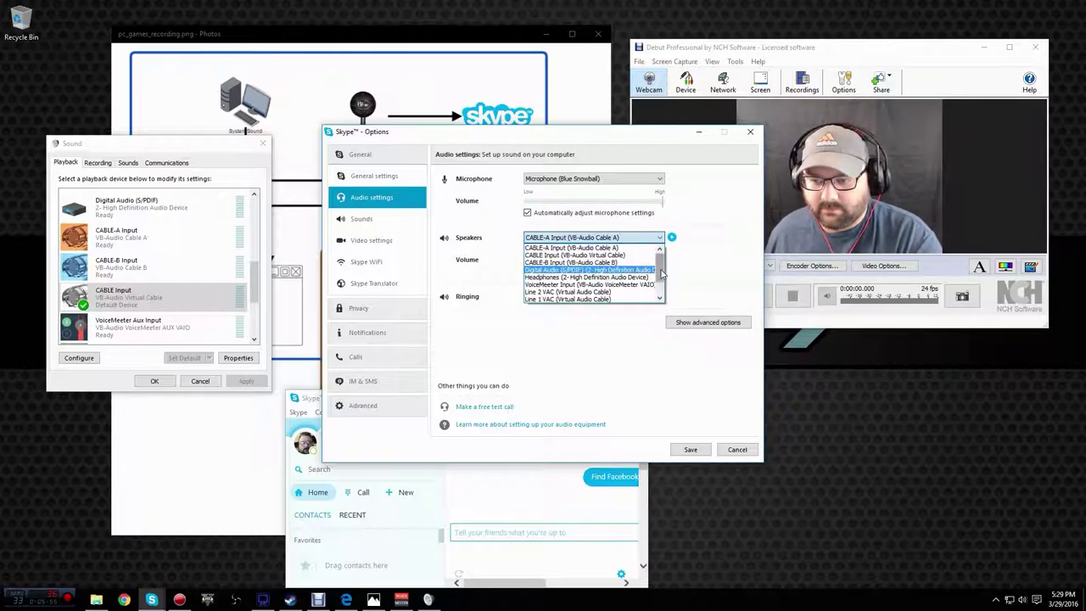
pyautogui.moveTo(659, 270)
pyautogui.mouseDown()
pyautogui.moveTo(661, 292)
pyautogui.moveTo(661, 266)
pyautogui.mouseUp()
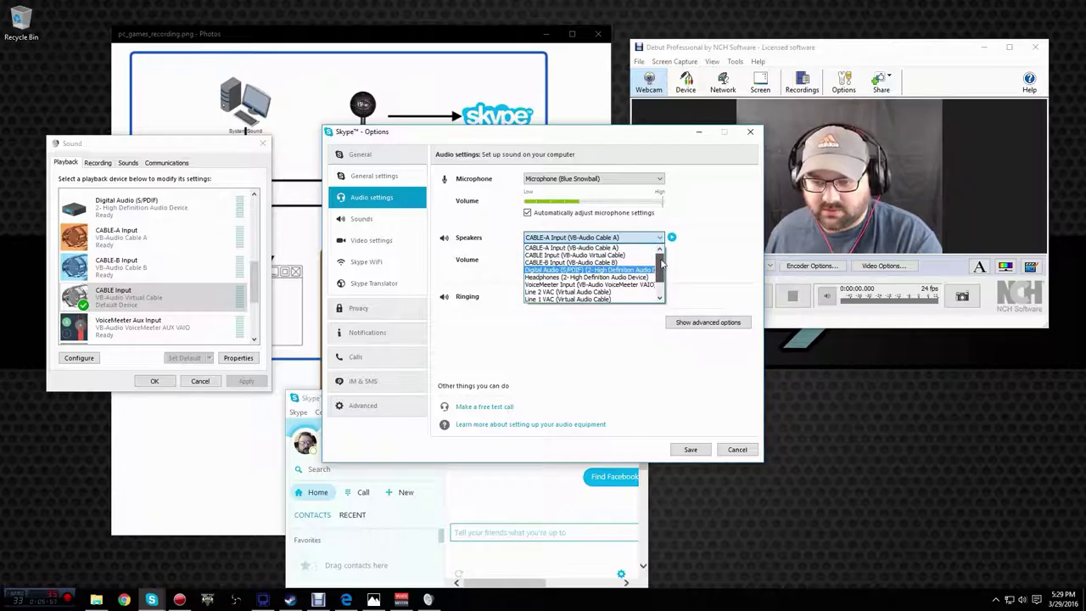
pyautogui.click(565, 246)
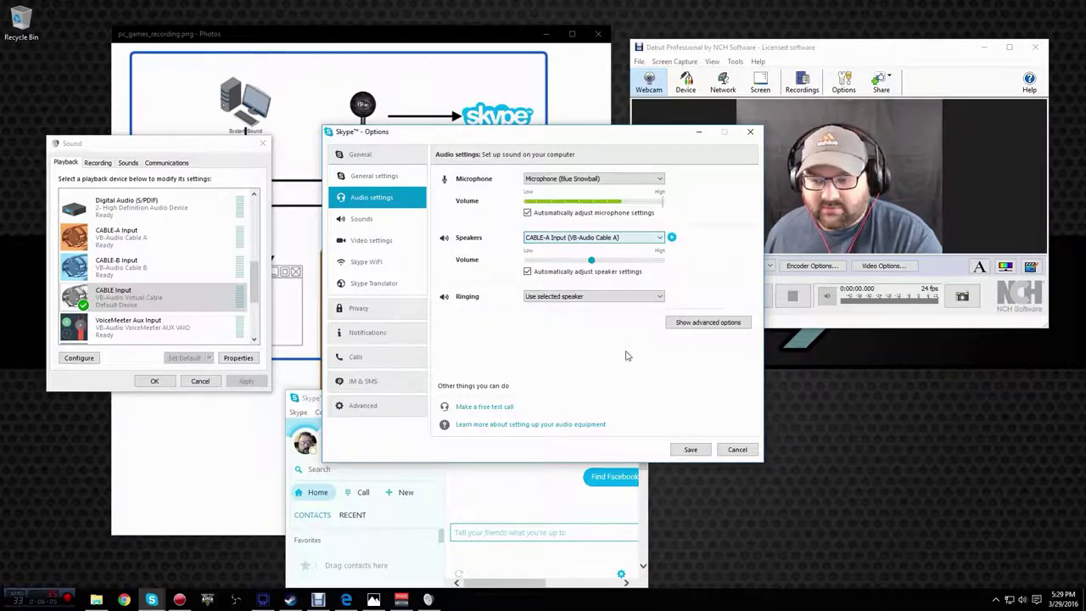
pyautogui.click(253, 123)
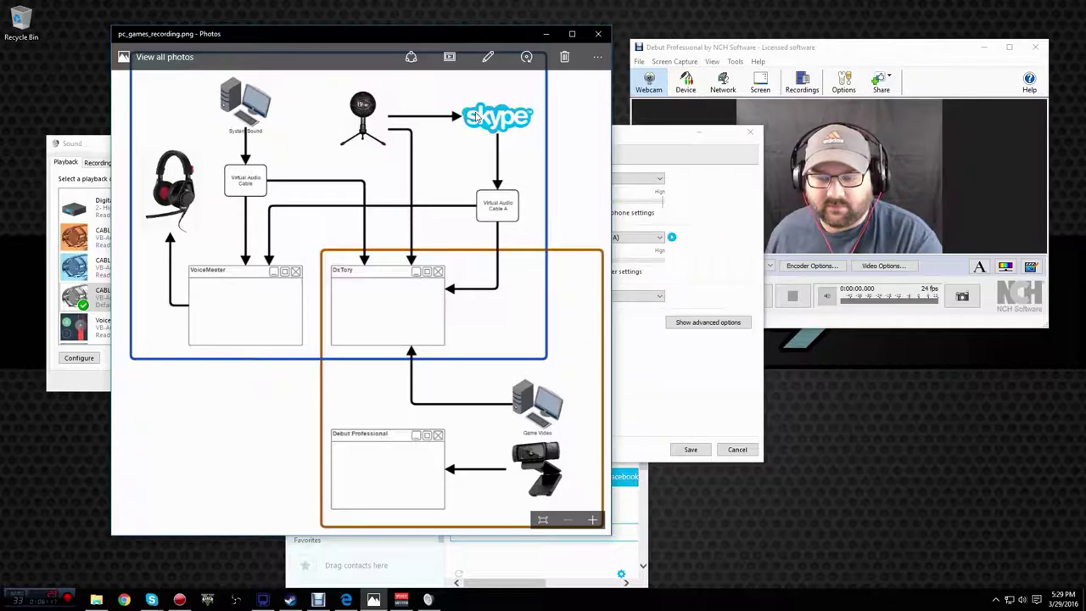
pyautogui.click(755, 146)
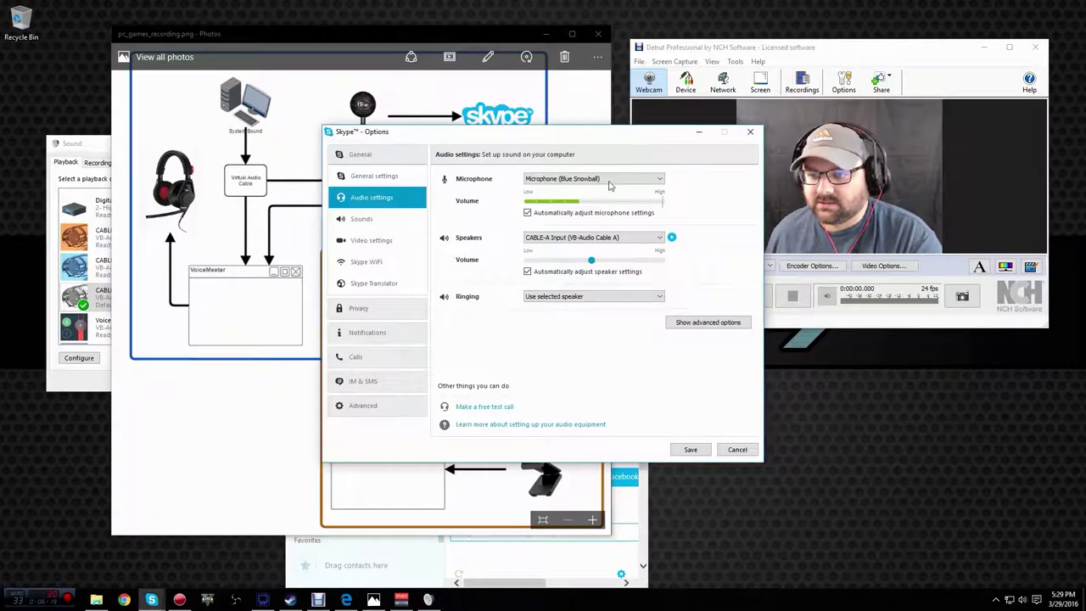
pyautogui.click(751, 134)
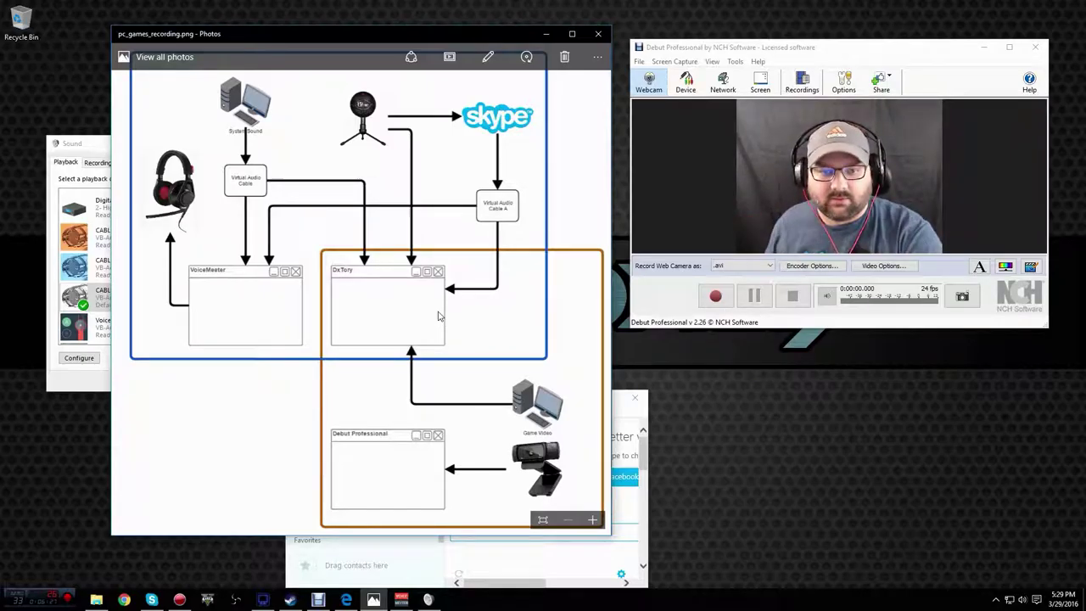
# - Close the Sound dialog, restore Voicemeeter Banana, and open the System strip's input device list
pyautogui.click(89, 388)
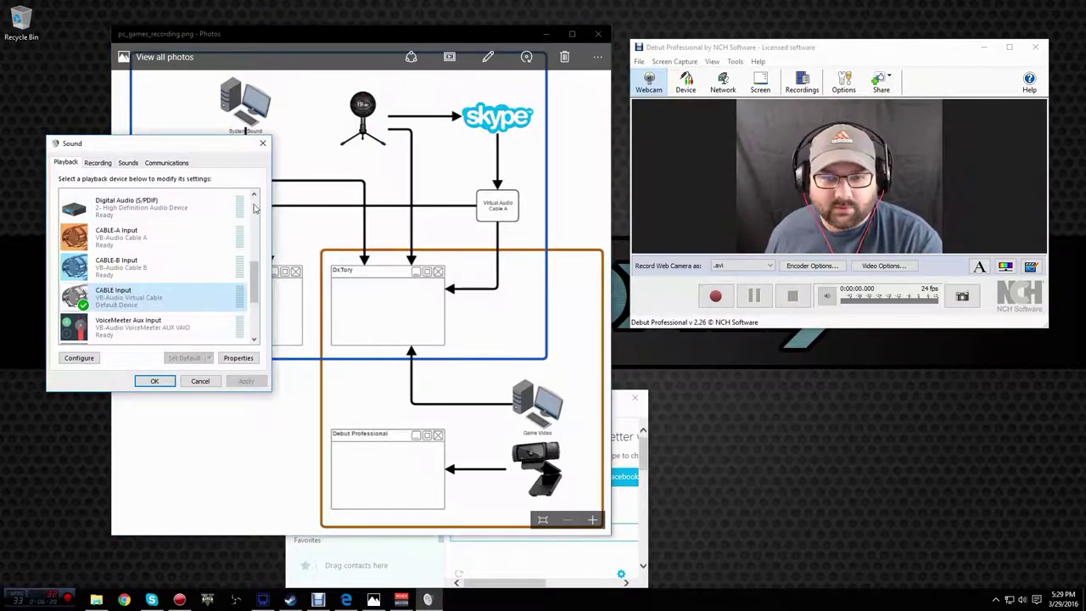
pyautogui.click(262, 143)
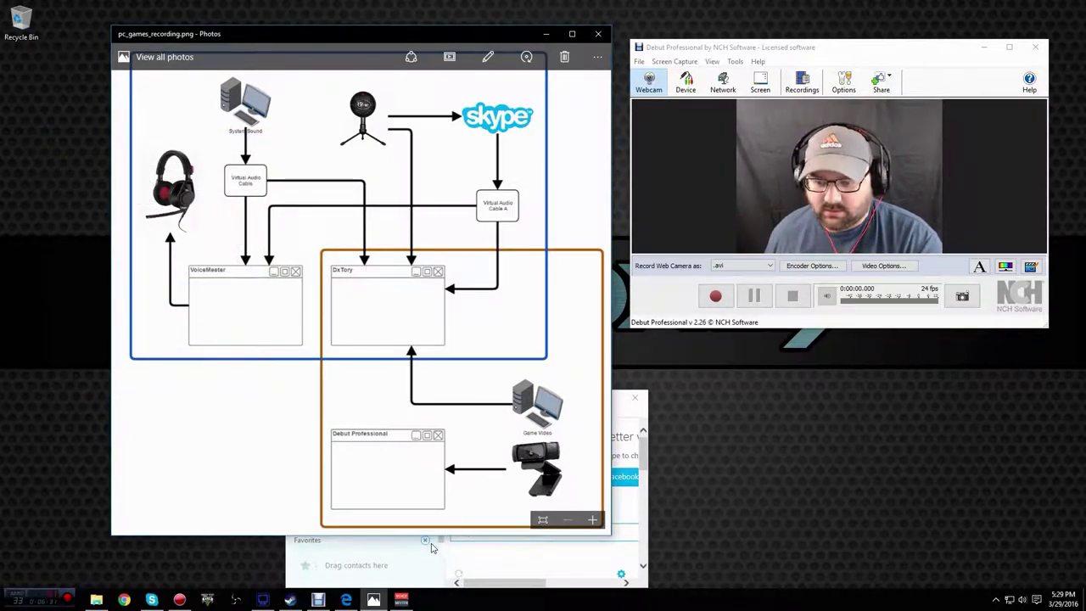
pyautogui.click(402, 600)
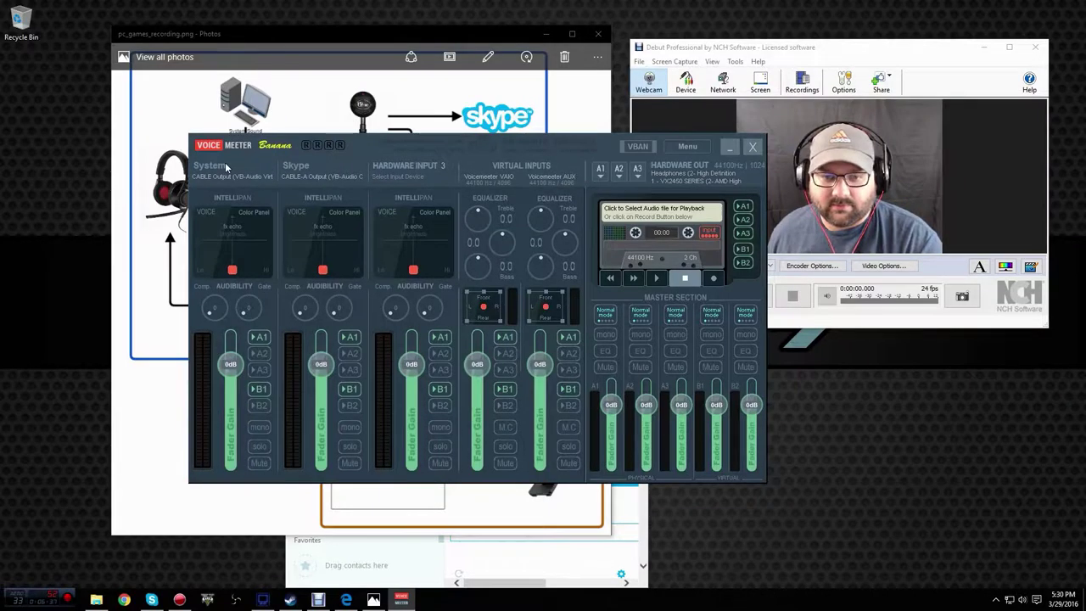
pyautogui.click(226, 167)
pyautogui.rightClick(225, 164)
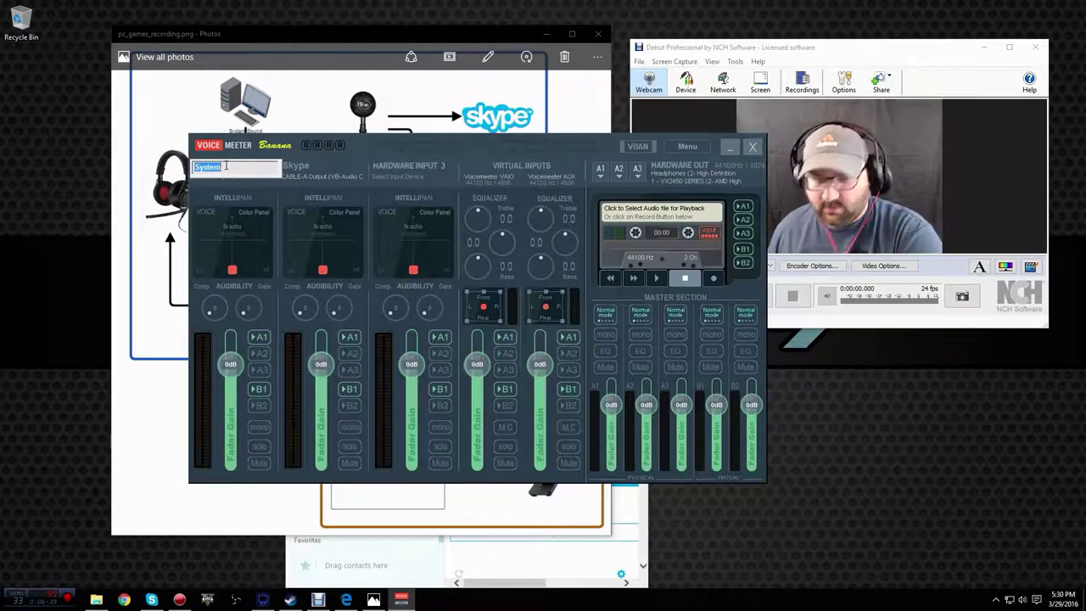
pyautogui.press('Delete')
pyautogui.press('Return')
pyautogui.rightClick(303, 167)
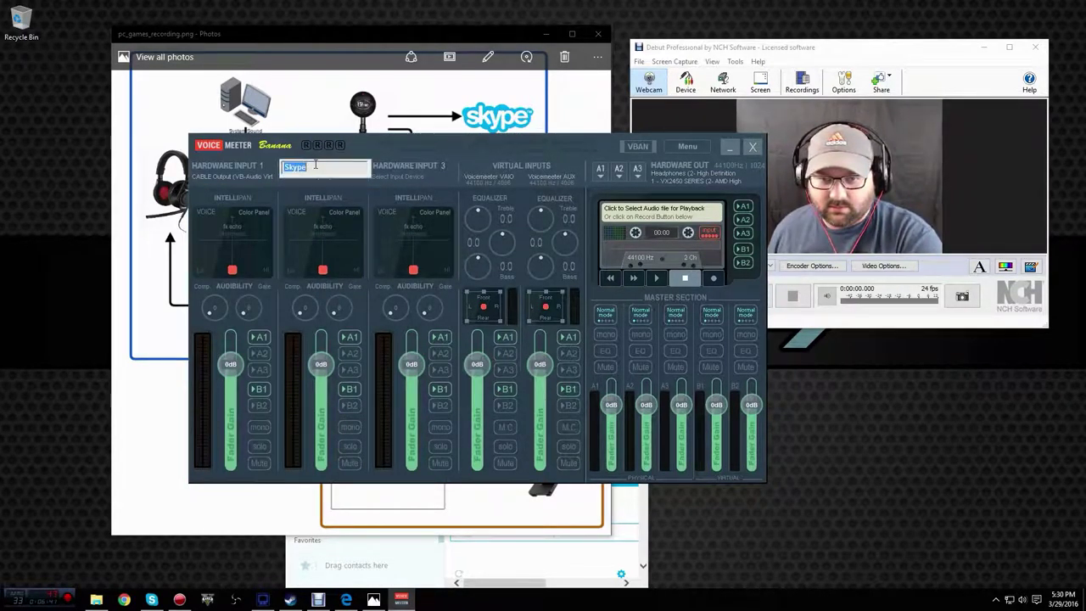
pyautogui.press('Delete')
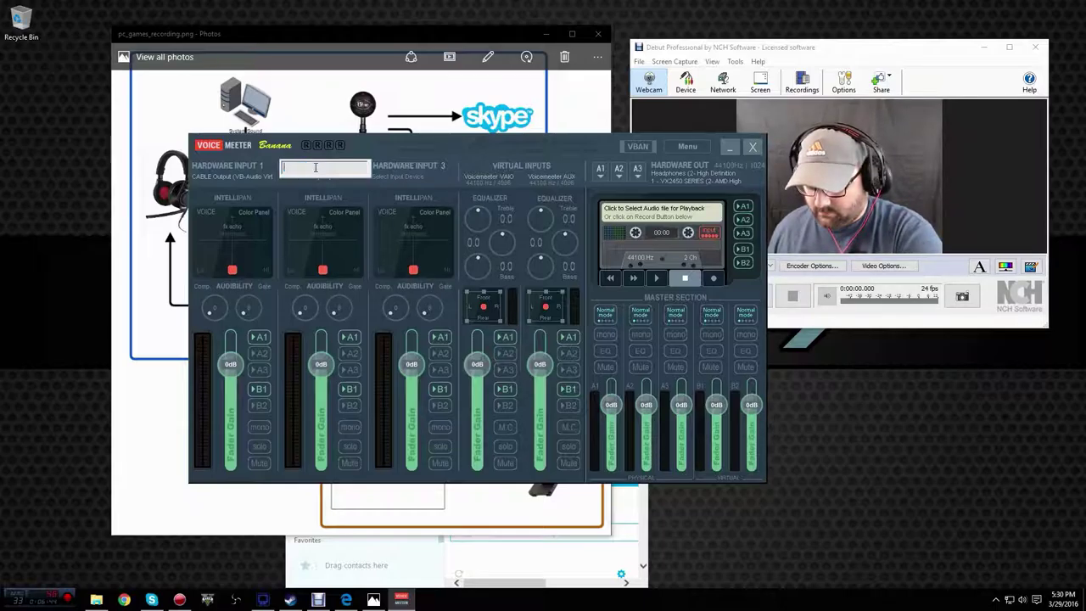
pyautogui.press('Return')
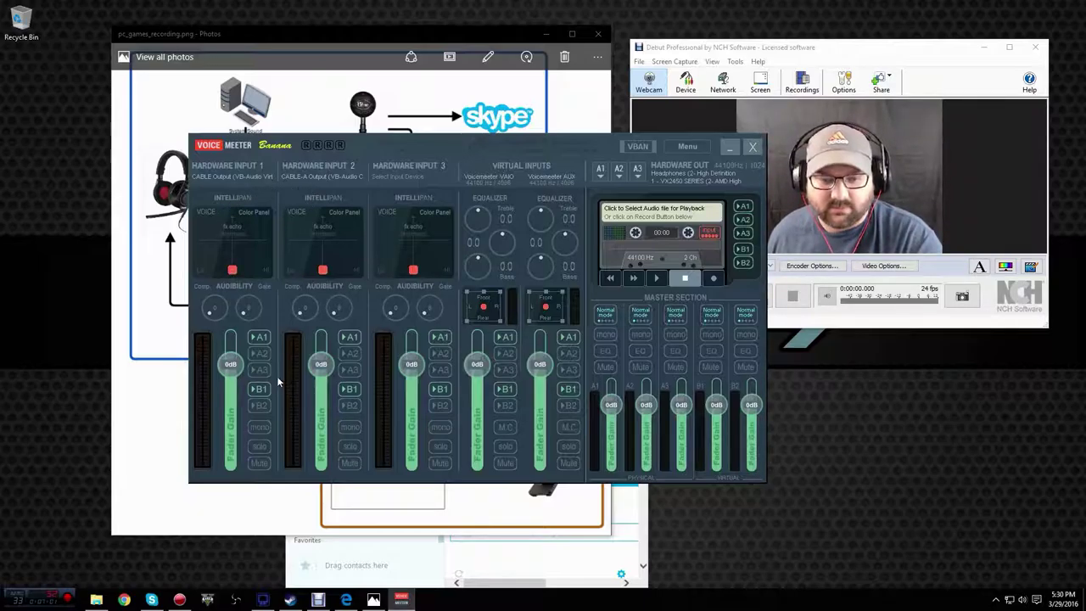
pyautogui.click(241, 167)
pyautogui.rightClick(241, 168)
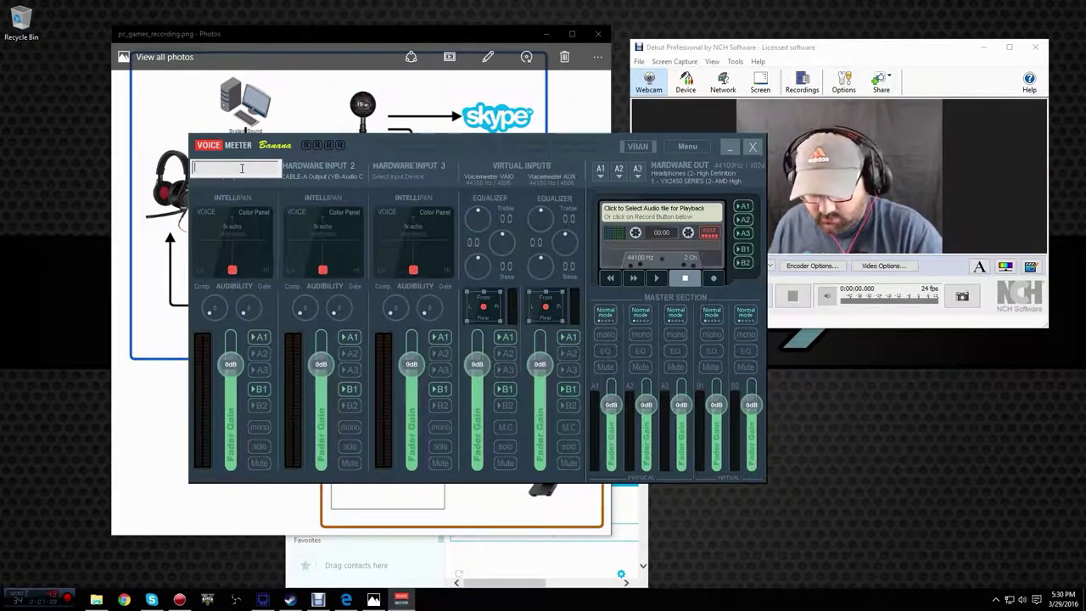
pyautogui.write('System')
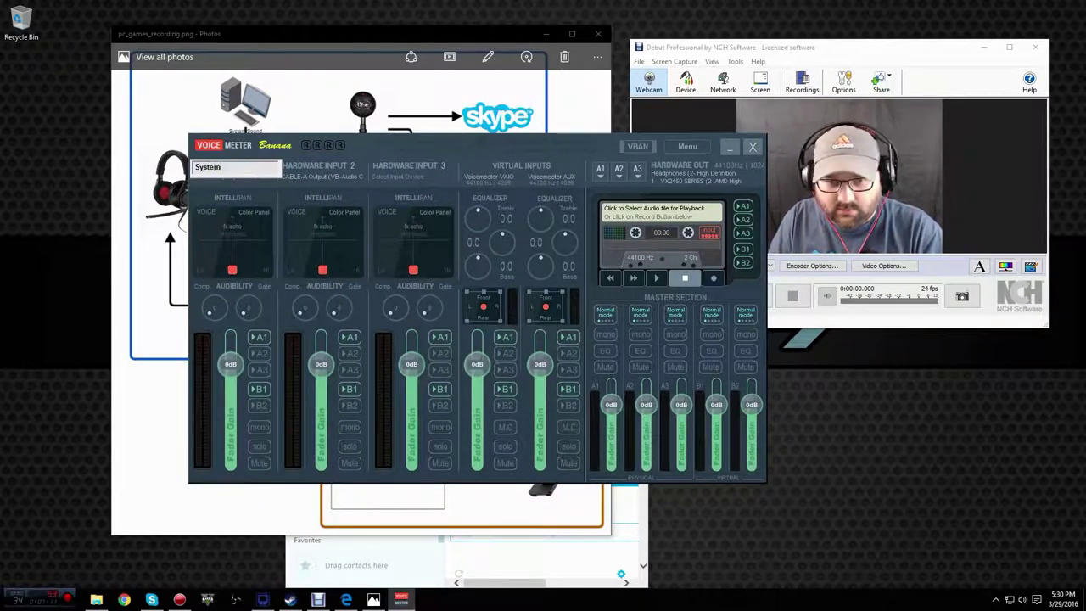
pyautogui.press('Return')
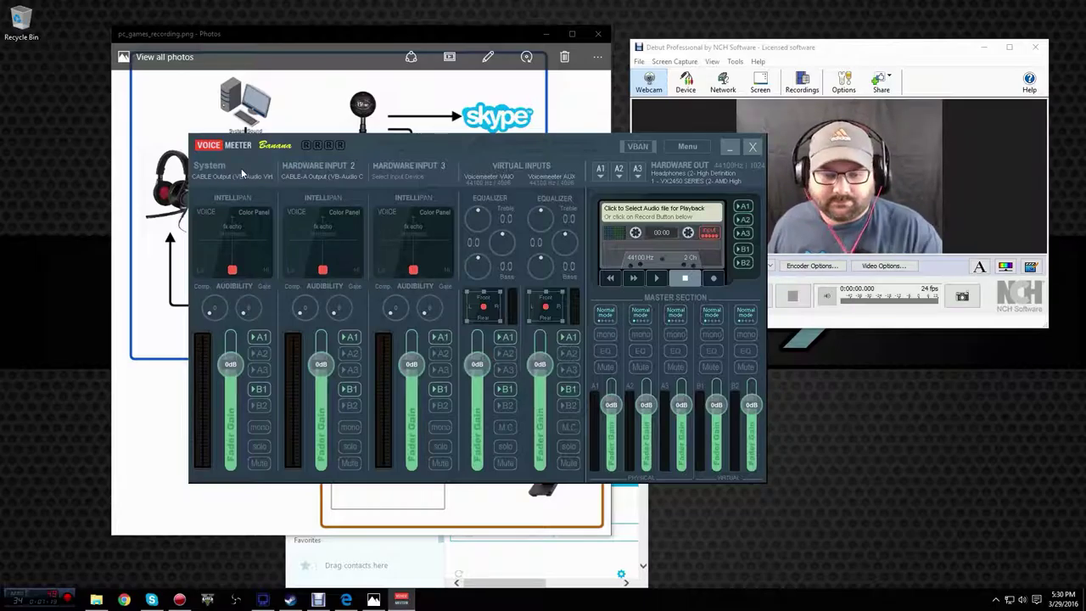
pyautogui.rightClick(323, 166)
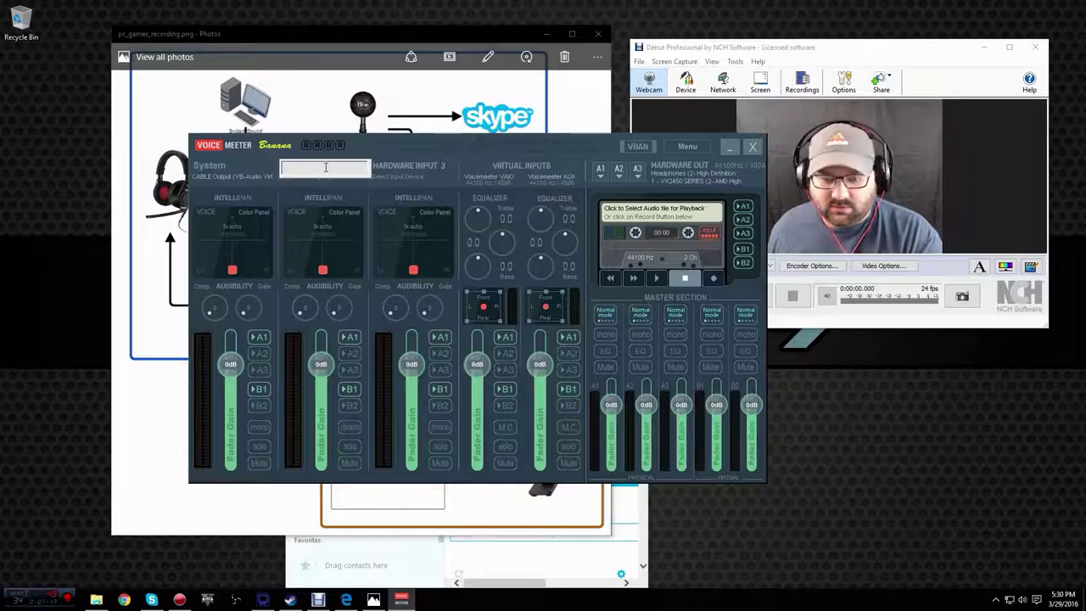
pyautogui.write('S')
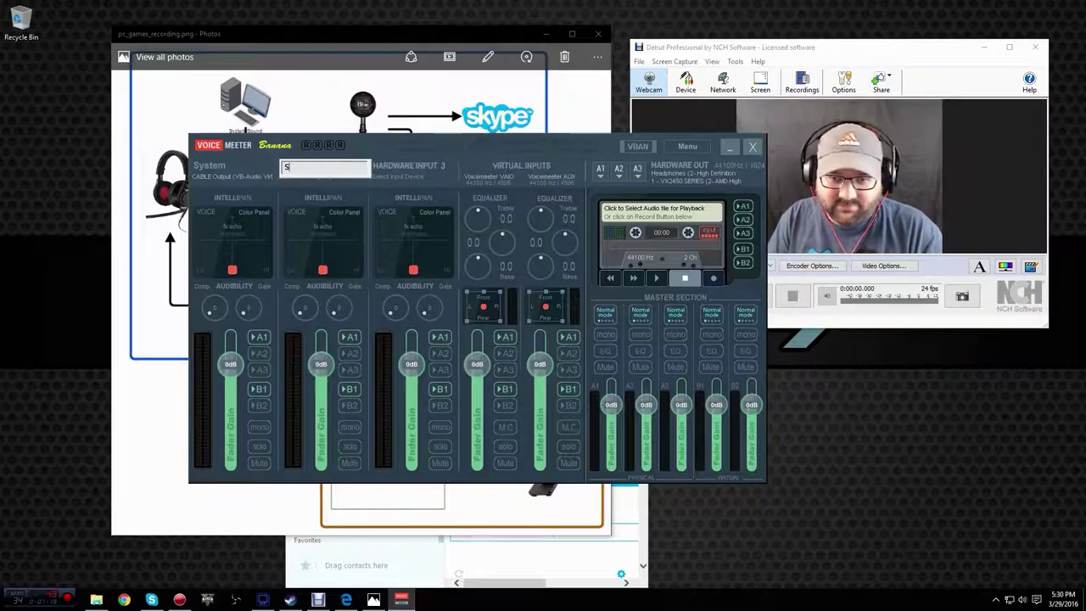
pyautogui.write('kype')
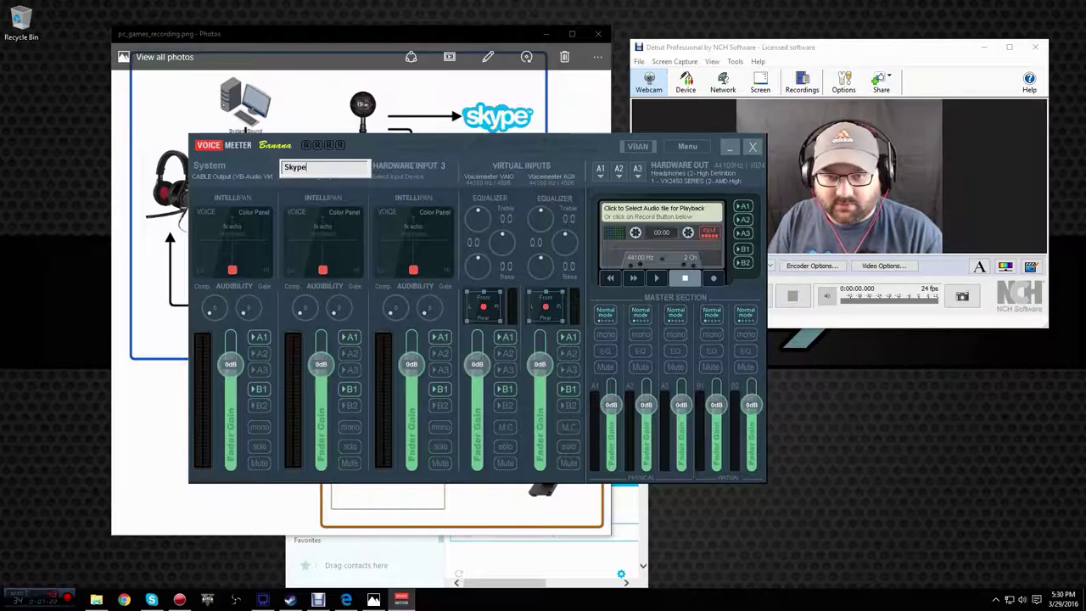
pyautogui.press('Return')
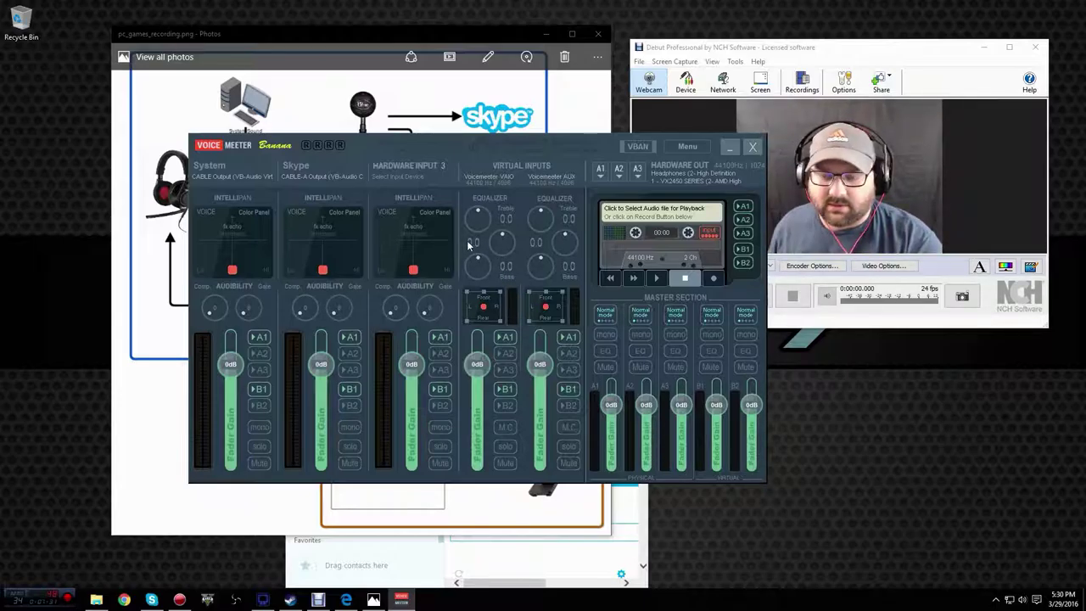
# - Keep Headphones on A1 and the VX2450 monitor on A2, then route Skype to A2
pyautogui.click(601, 173)
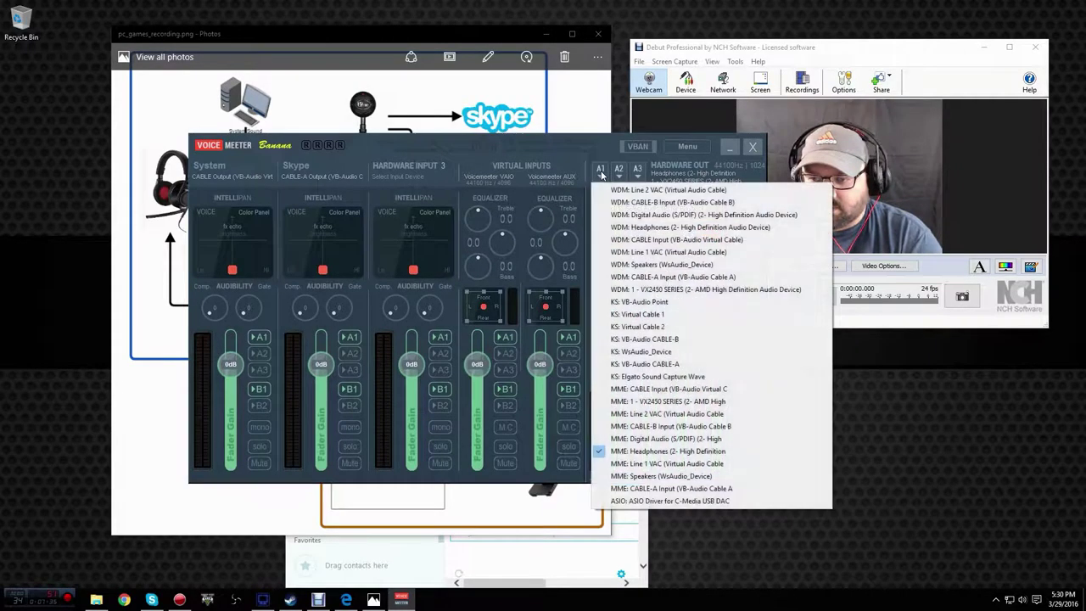
pyautogui.click(651, 456)
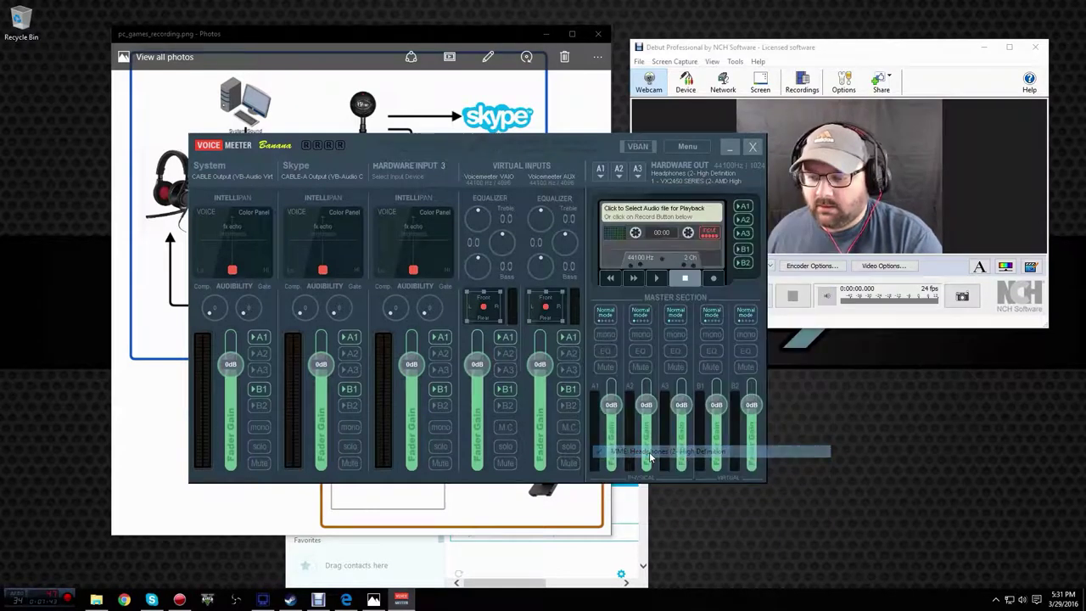
pyautogui.click(620, 172)
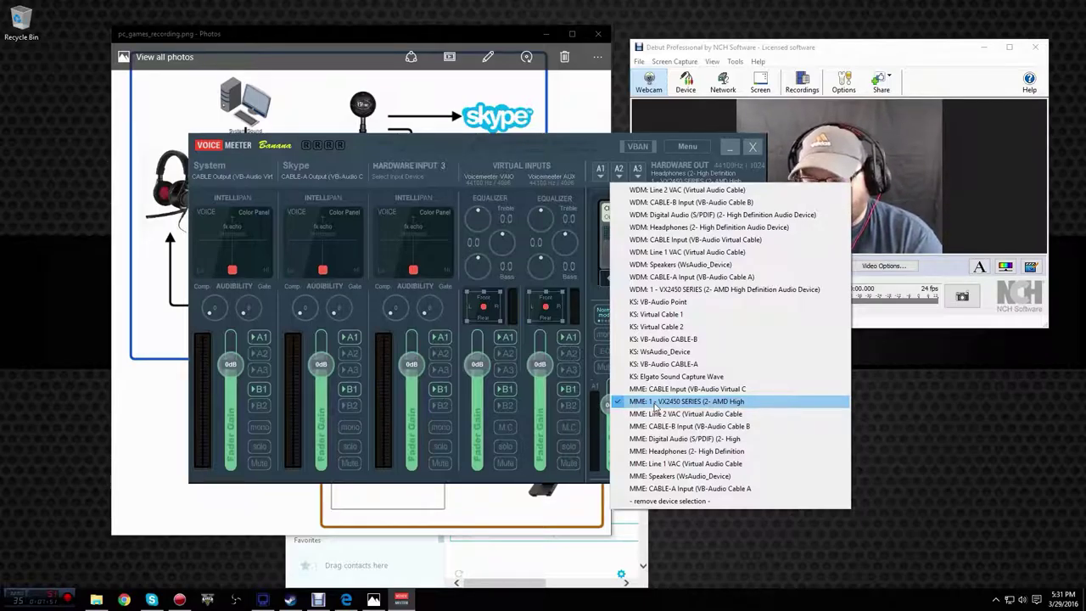
pyautogui.click(655, 405)
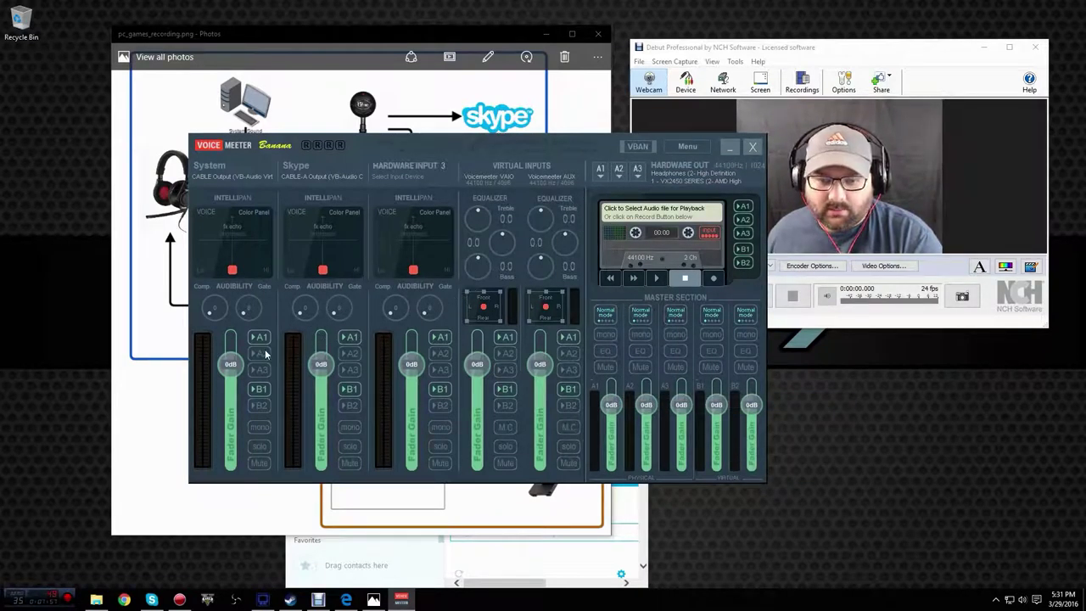
pyautogui.click(351, 353)
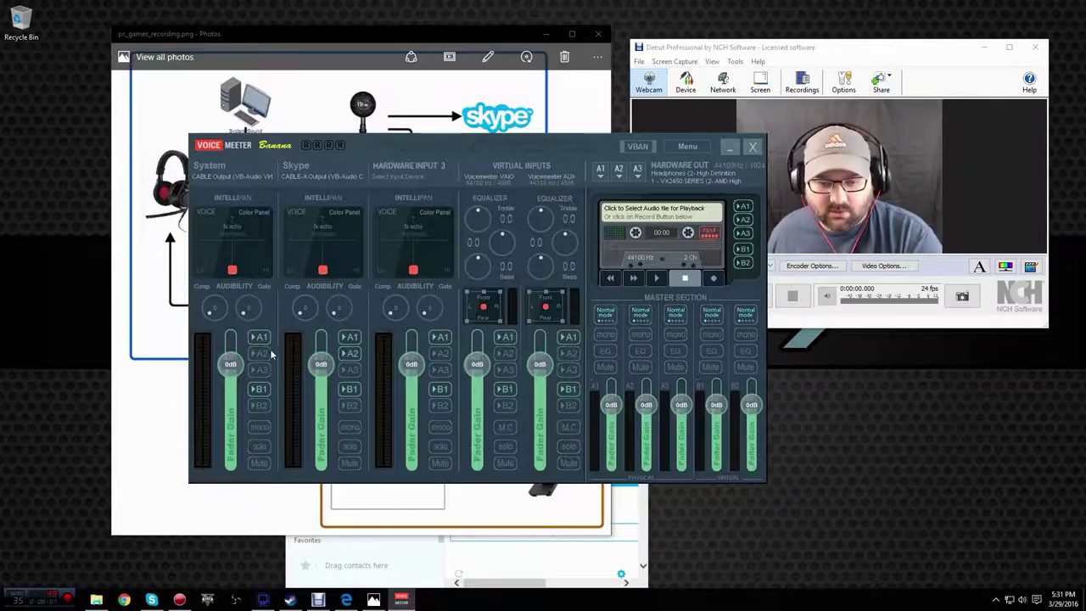
# - Turn off A2 on the Skype strip and check the CABLE Input playback volume
pyautogui.click(350, 353)
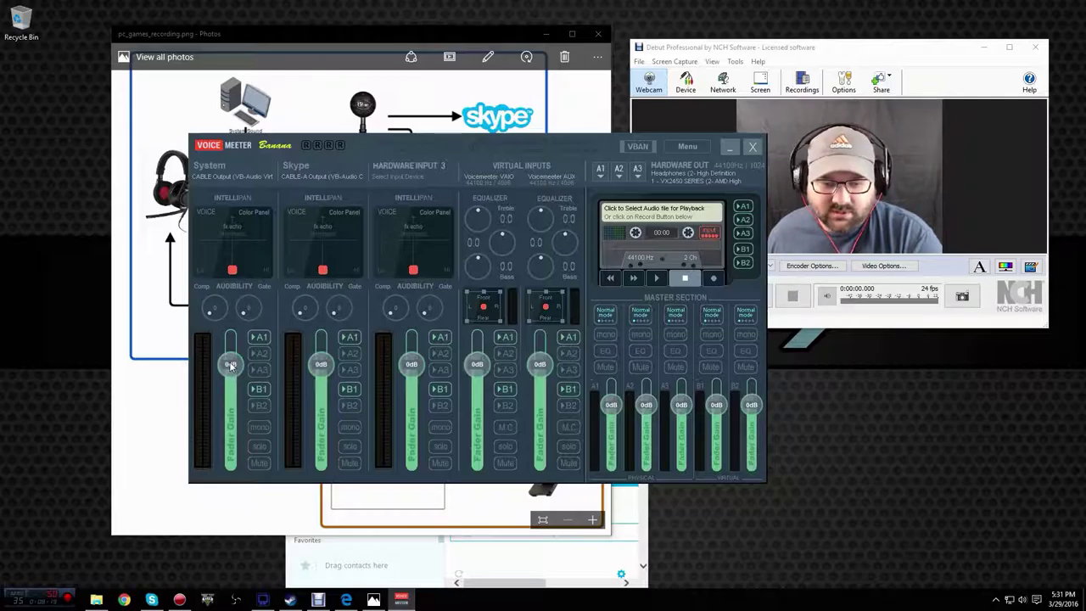
pyautogui.moveTo(230, 365); pyautogui.dragTo(231, 366)
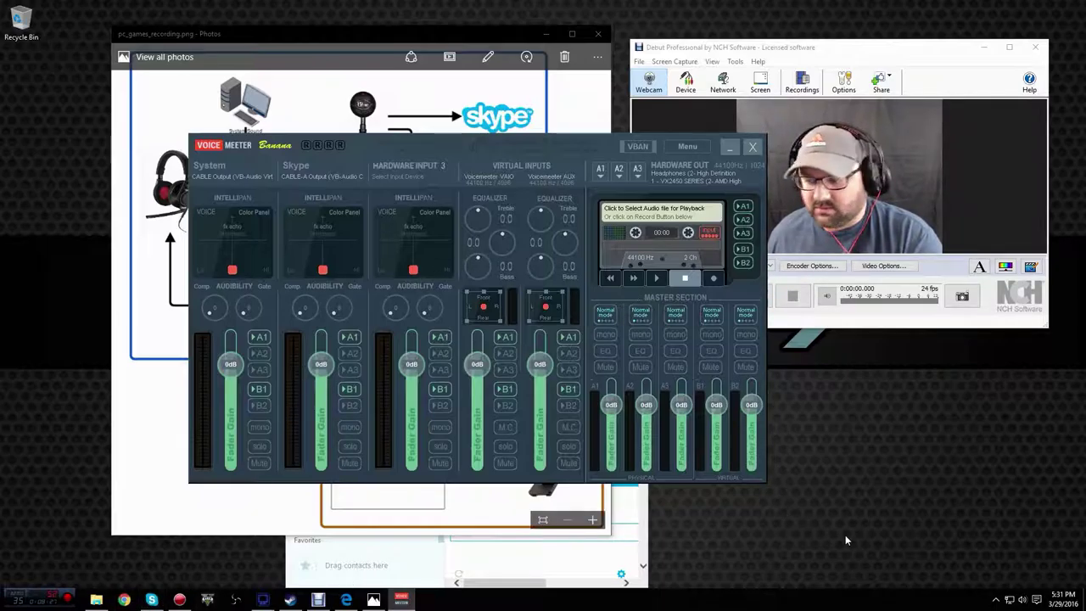
pyautogui.click(1036, 600)
pyautogui.click(1036, 600)
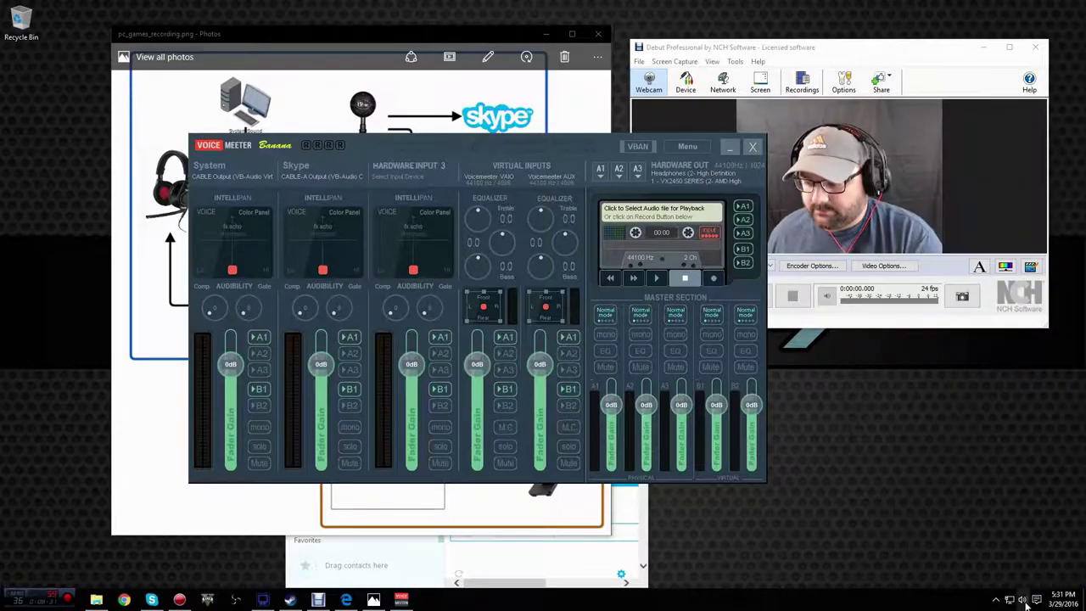
pyautogui.click(1023, 600)
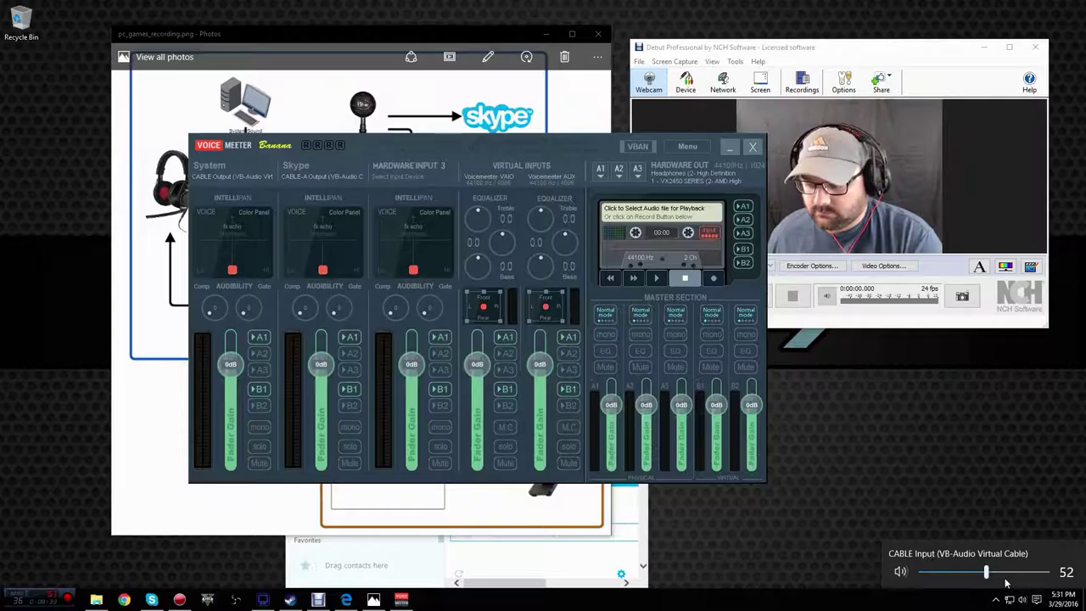
pyautogui.click(831, 567)
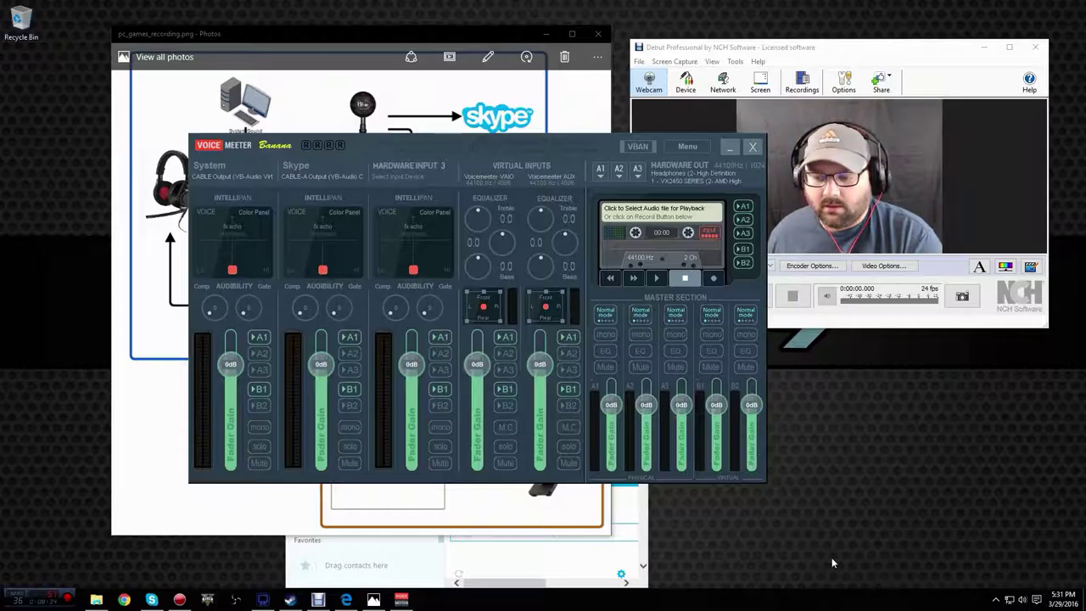
# - Swap to standard Voicemeeter, toggle the System strip's A output off and on, then close it
pyautogui.click(753, 149)
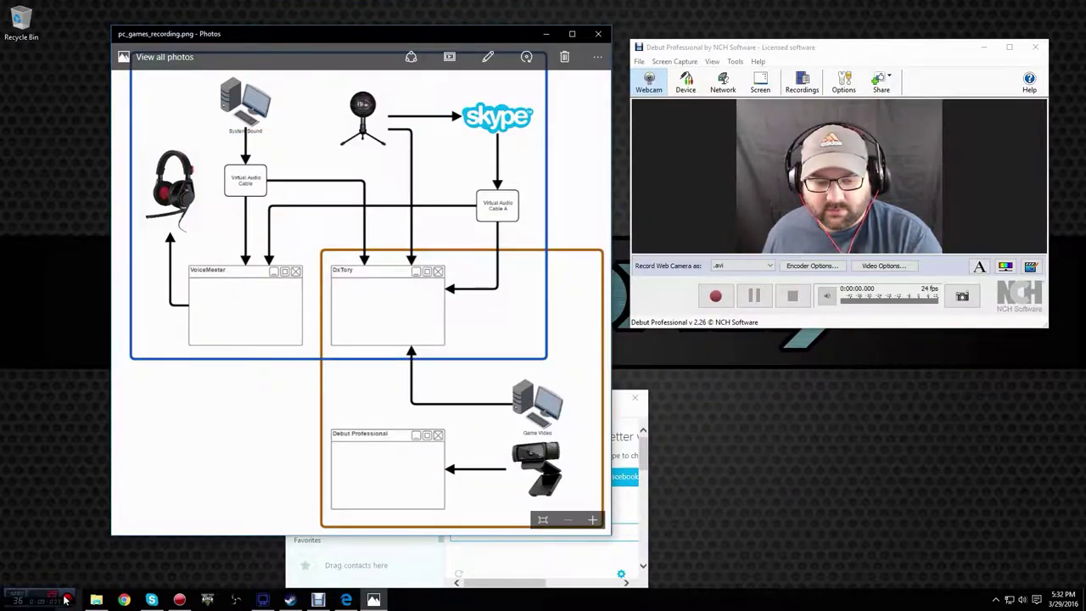
pyautogui.press('super')
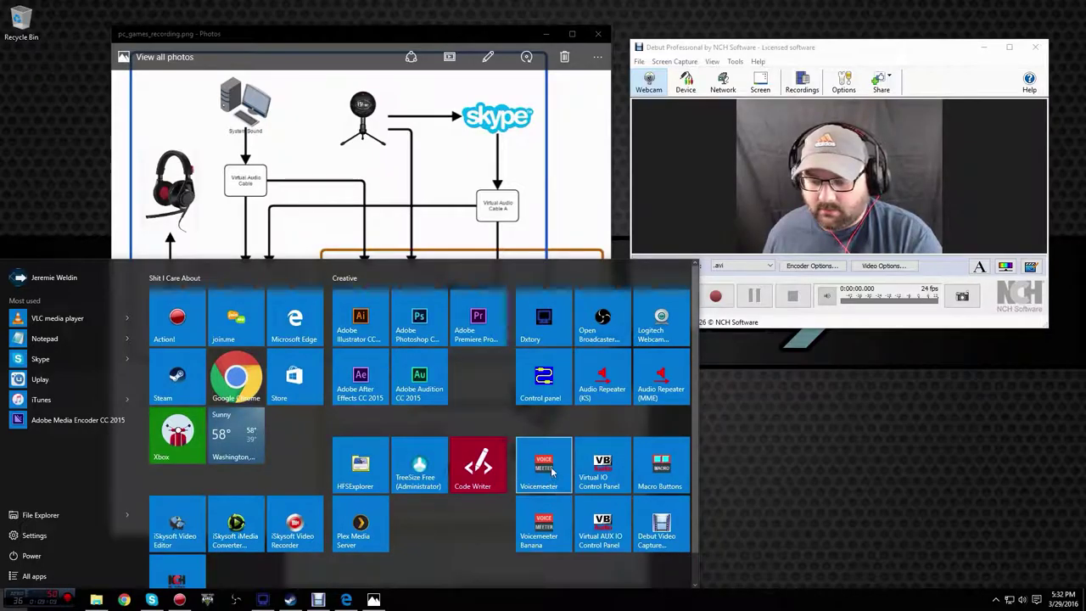
pyautogui.click(544, 465)
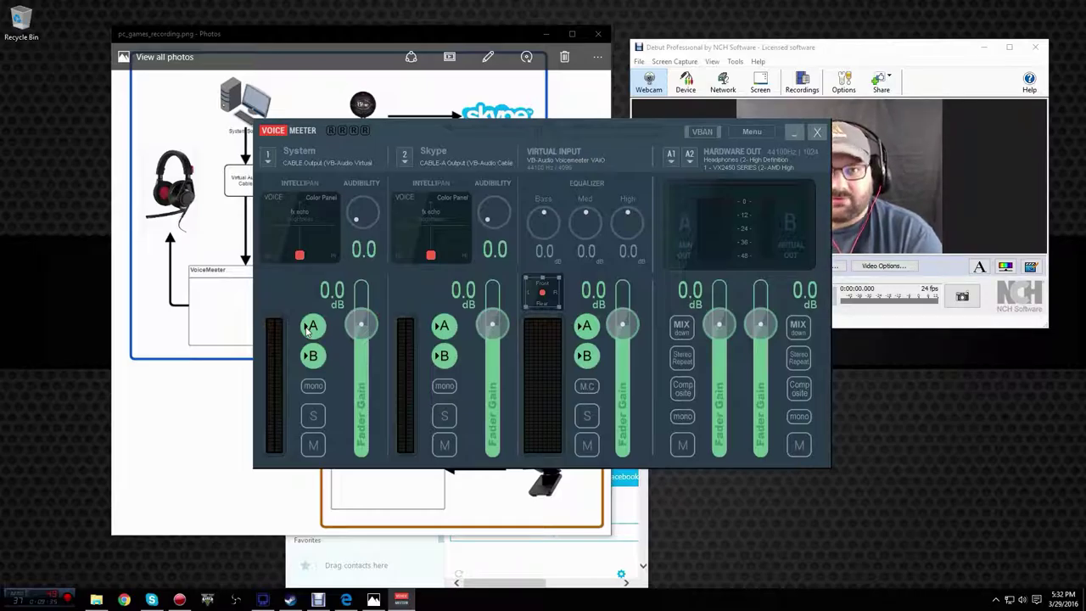
pyautogui.click(310, 328)
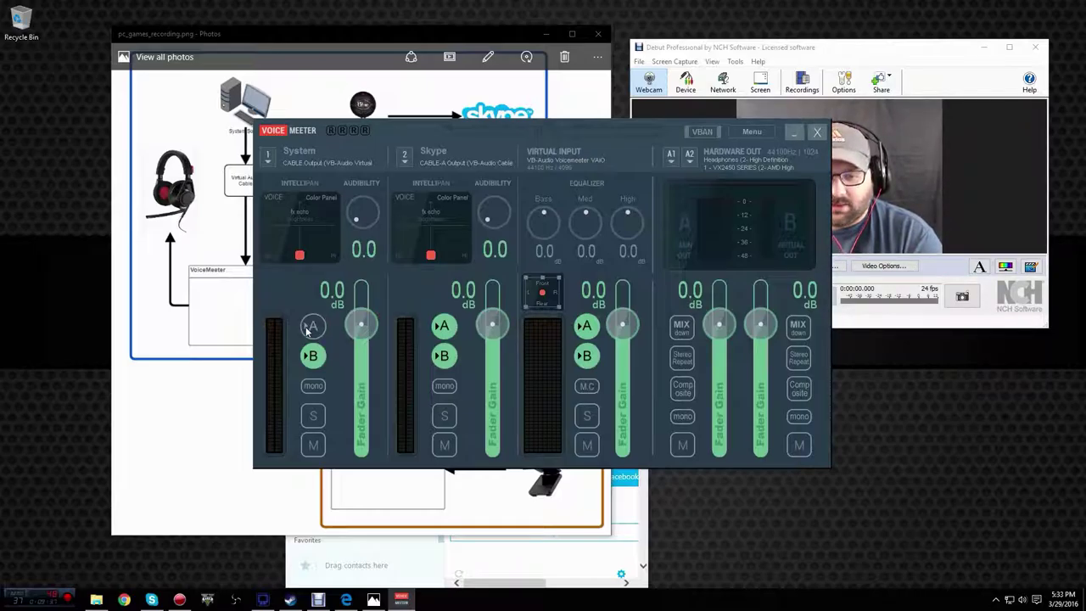
pyautogui.click(310, 327)
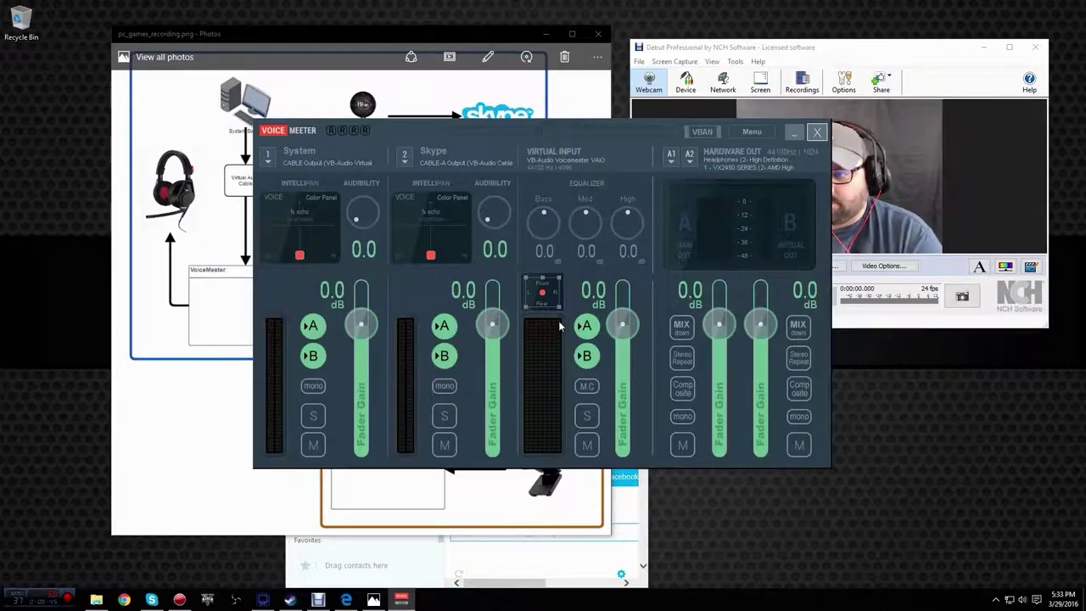
pyautogui.click(819, 134)
# - Launch Voicemeeter Banana and move System and Skype off A1, sending Skype to A2
pyautogui.click(16, 600)
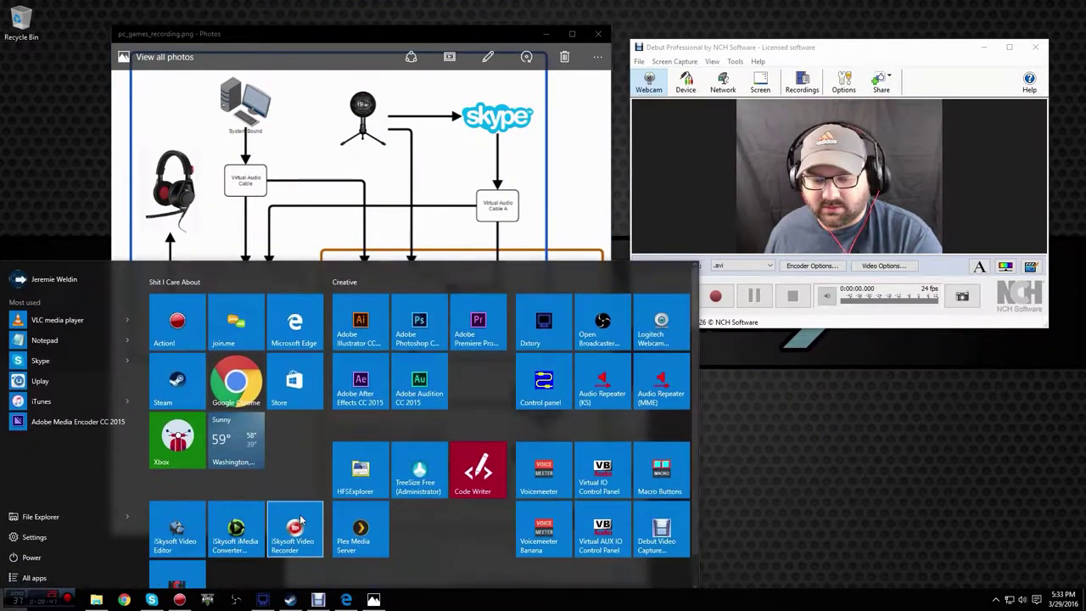
pyautogui.click(557, 433)
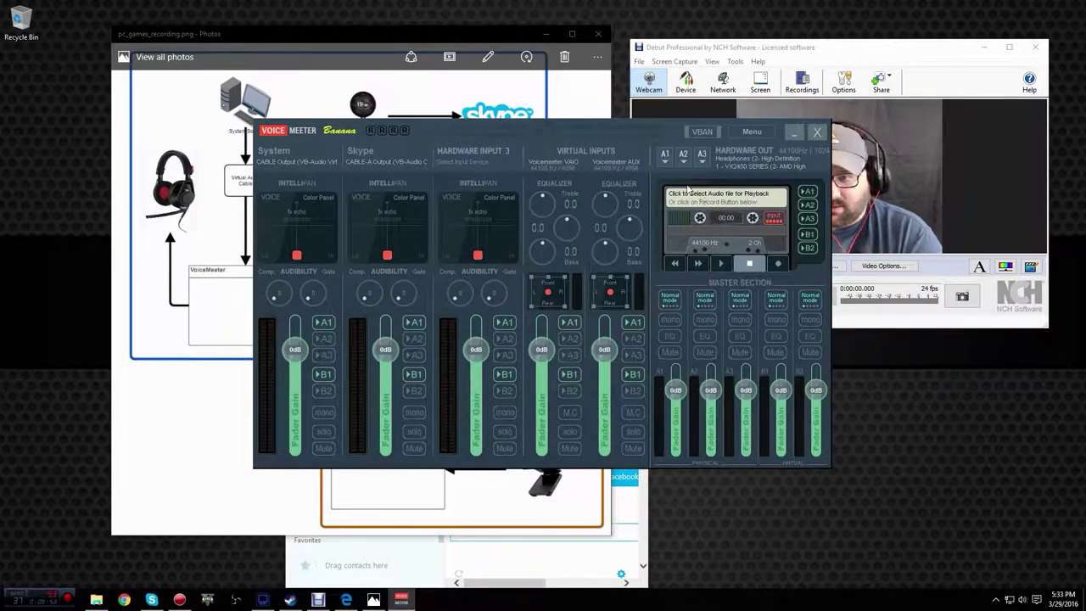
pyautogui.click(323, 322)
pyautogui.click(413, 323)
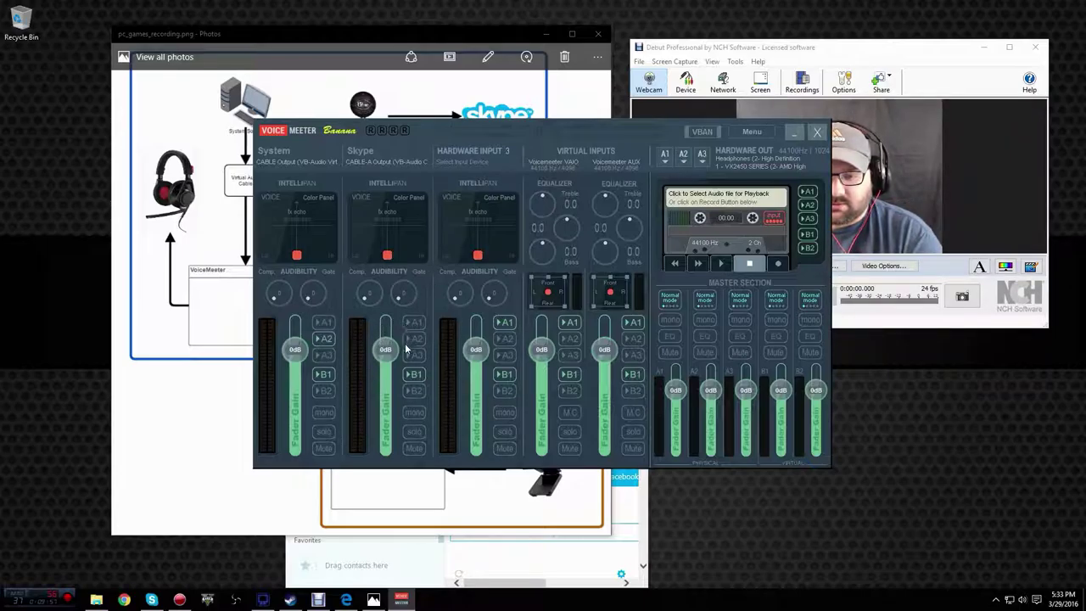
pyautogui.click(413, 339)
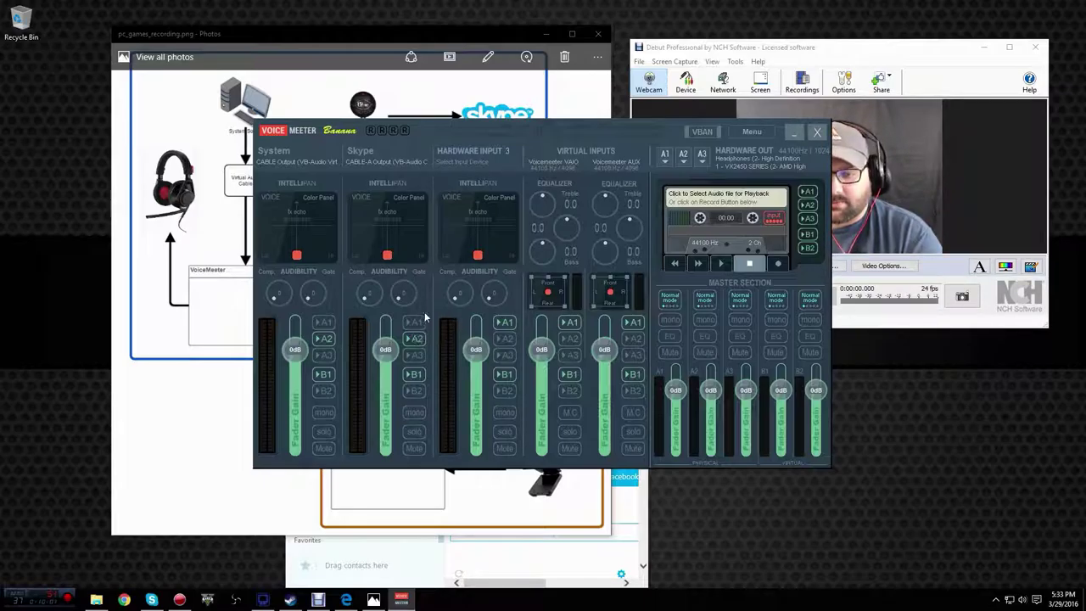
# - Return System and Skype to A1 only, and place the mixer at the lower right
pyautogui.click(414, 322)
pyautogui.click(324, 322)
pyautogui.click(326, 341)
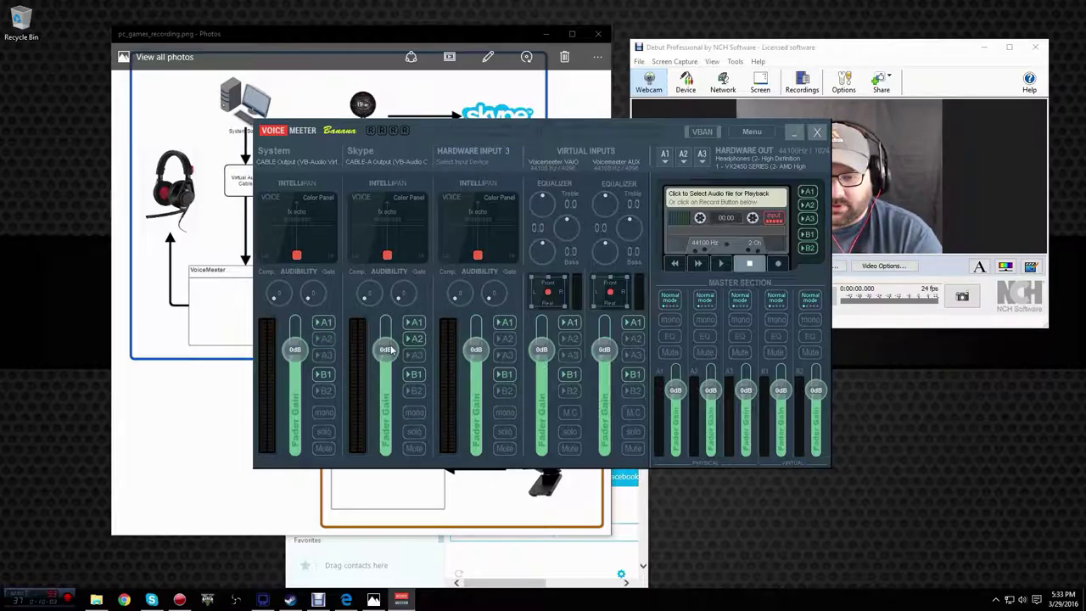
pyautogui.click(413, 341)
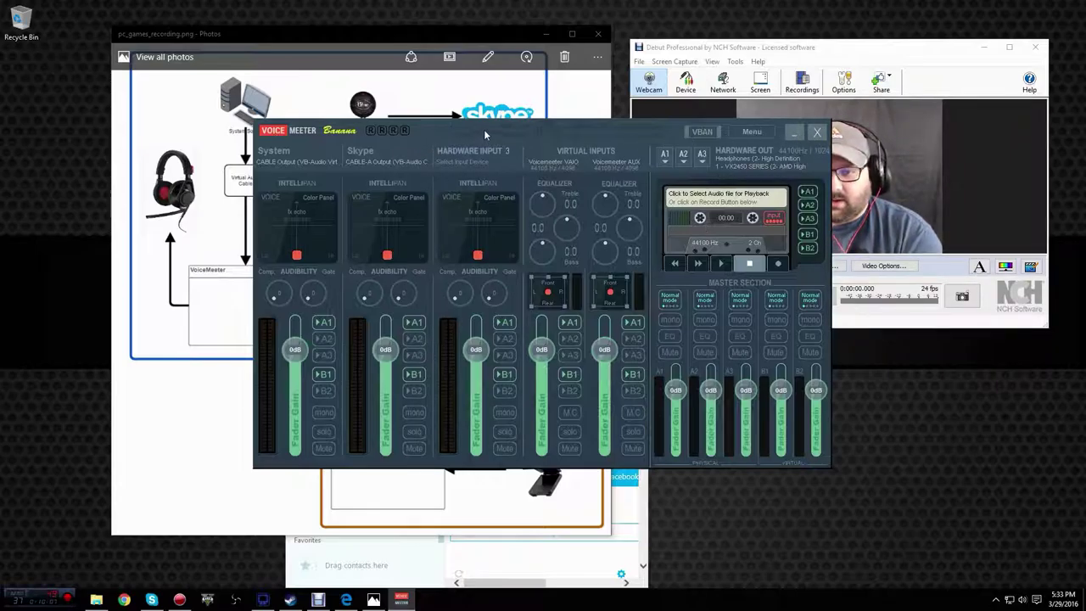
pyautogui.moveTo(481, 132); pyautogui.dragTo(712, 230)
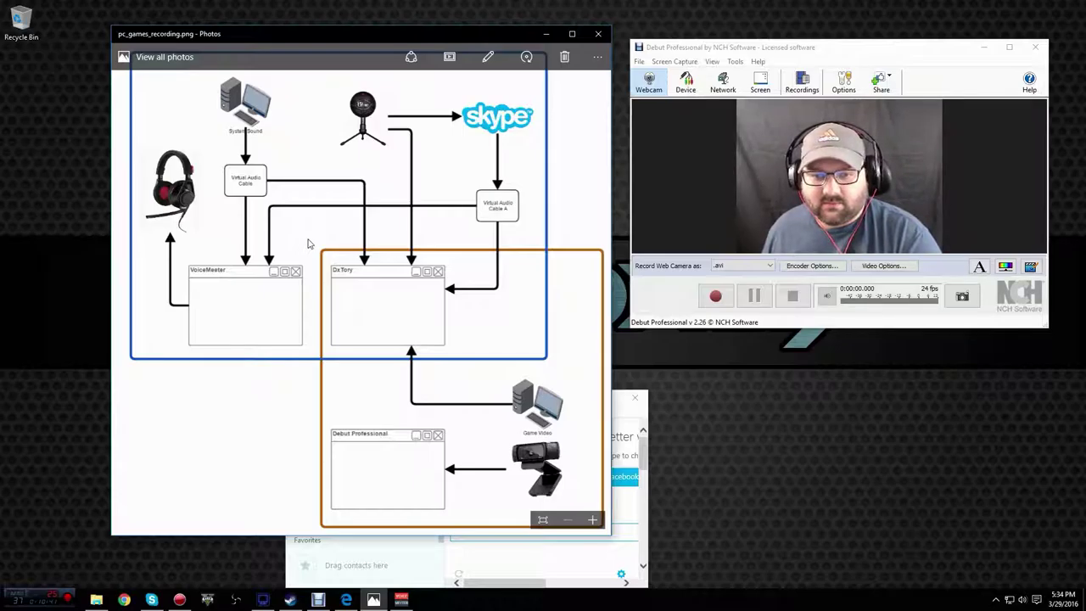
# - Bring Dxtory up right of the diagram and view its Movie Setting, then Target page
pyautogui.click(265, 600)
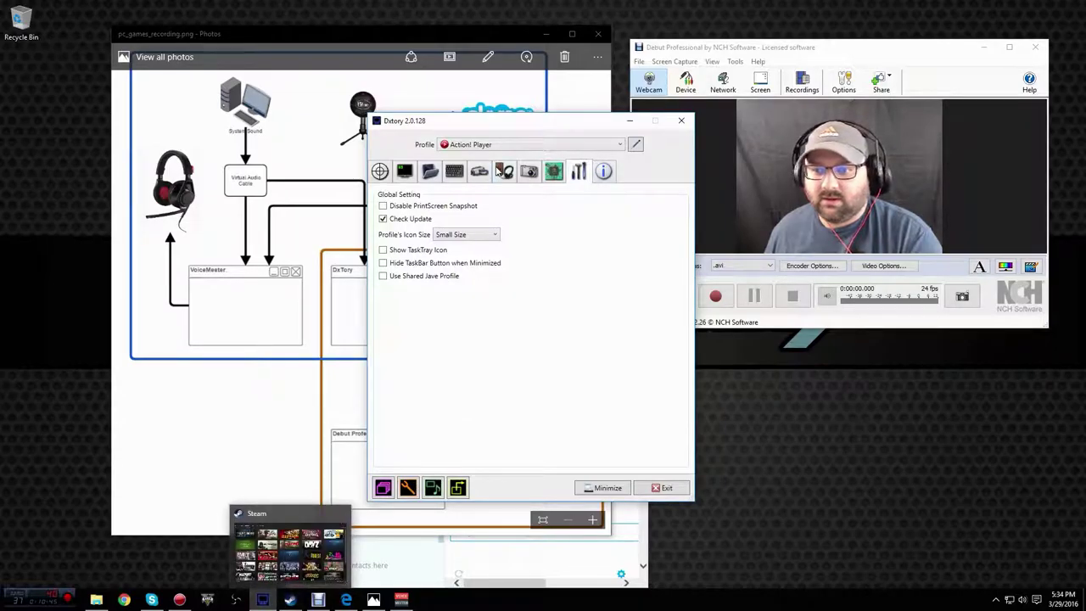
pyautogui.moveTo(474, 127); pyautogui.dragTo(670, 121)
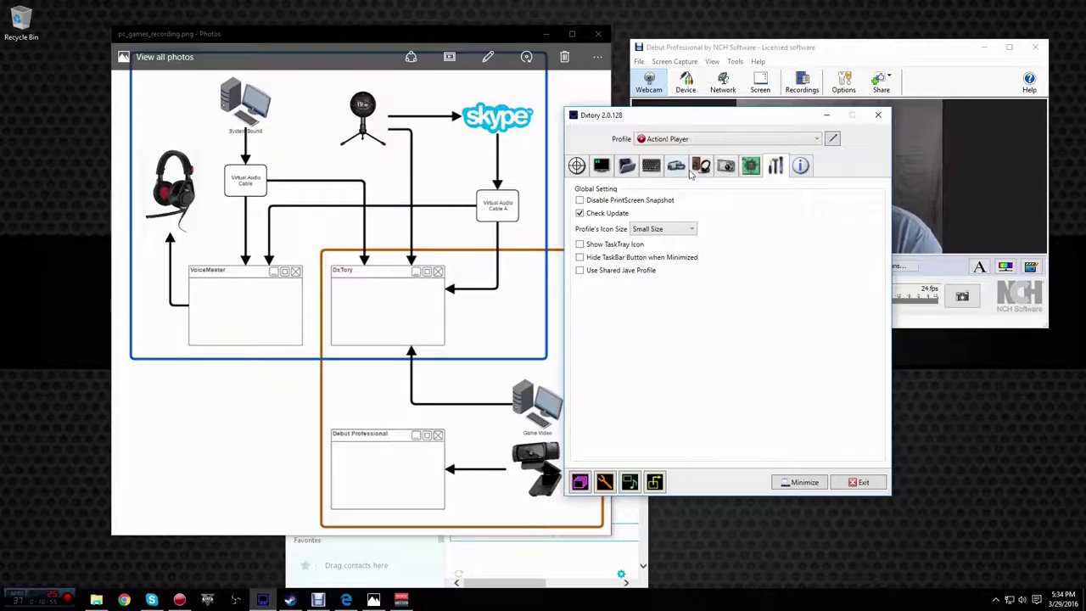
pyautogui.click(677, 168)
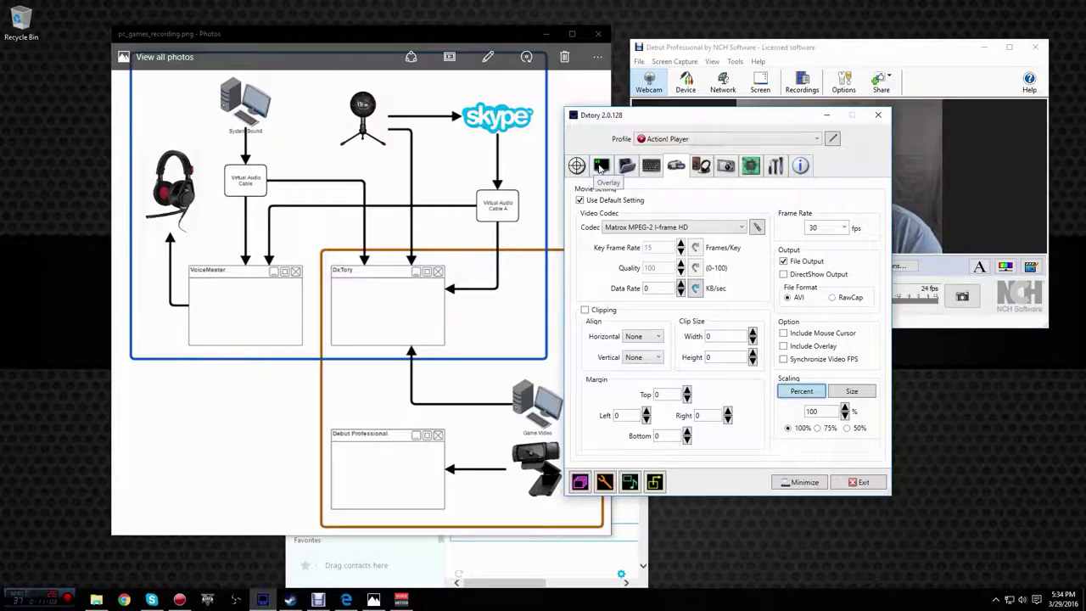
pyautogui.moveTo(678, 122); pyautogui.dragTo(728, 125)
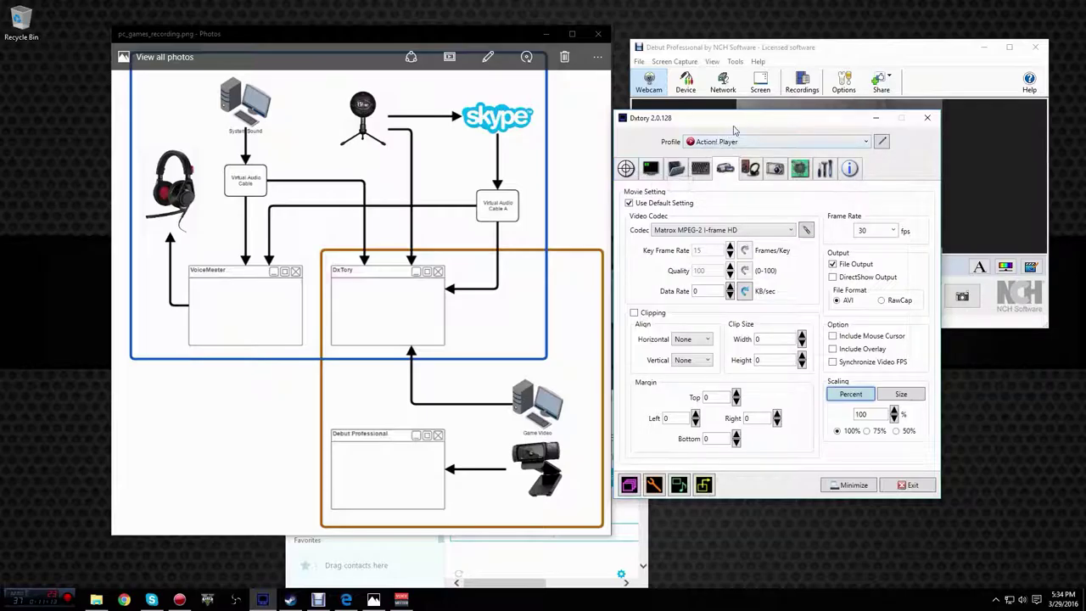
pyautogui.moveTo(728, 123); pyautogui.dragTo(733, 131)
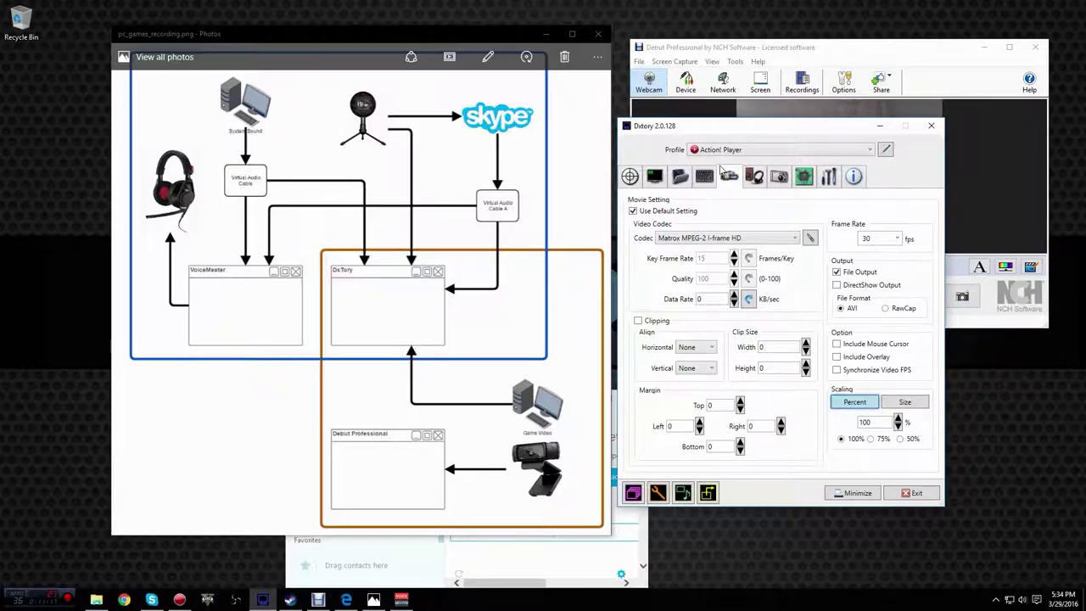
pyautogui.click(630, 178)
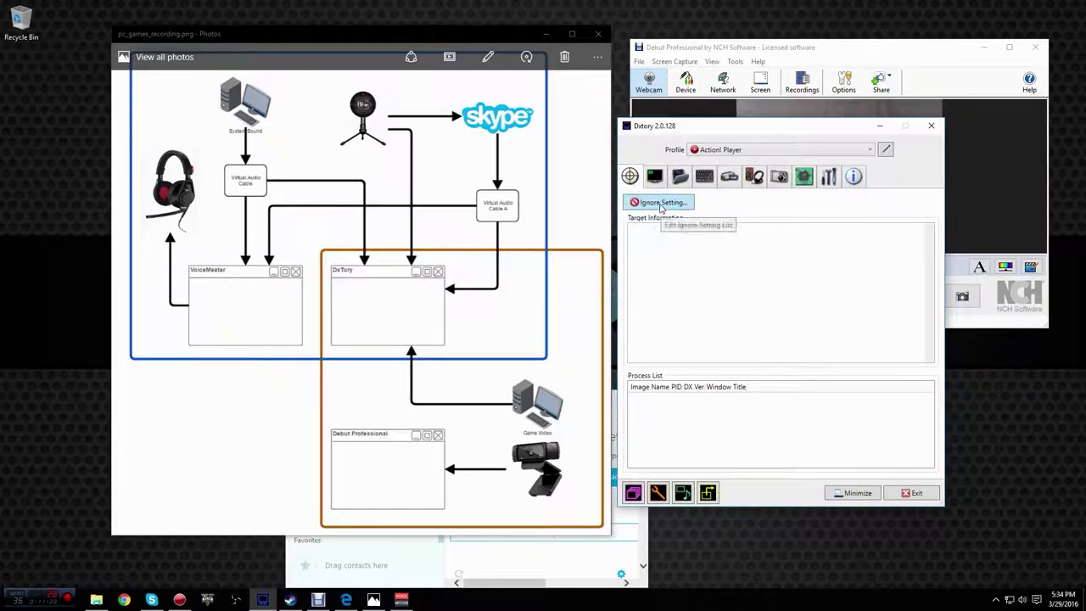
# - Cancel the ignore-target list, then view the Overlay and Folder pages (X:\Game Videos\Dxtory)
pyautogui.click(646, 202)
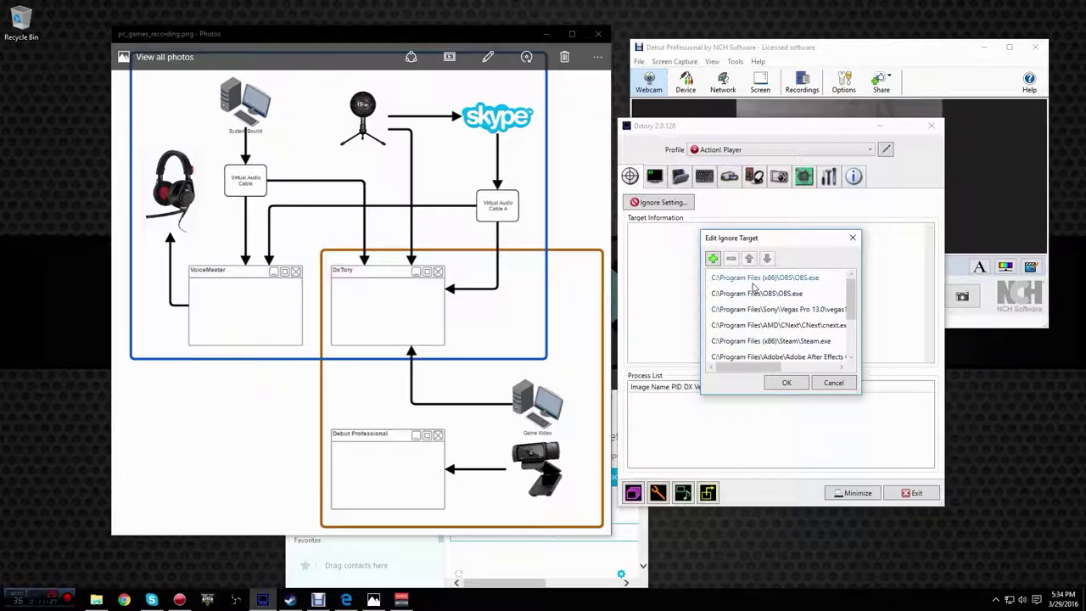
pyautogui.moveTo(855, 309); pyautogui.dragTo(857, 327)
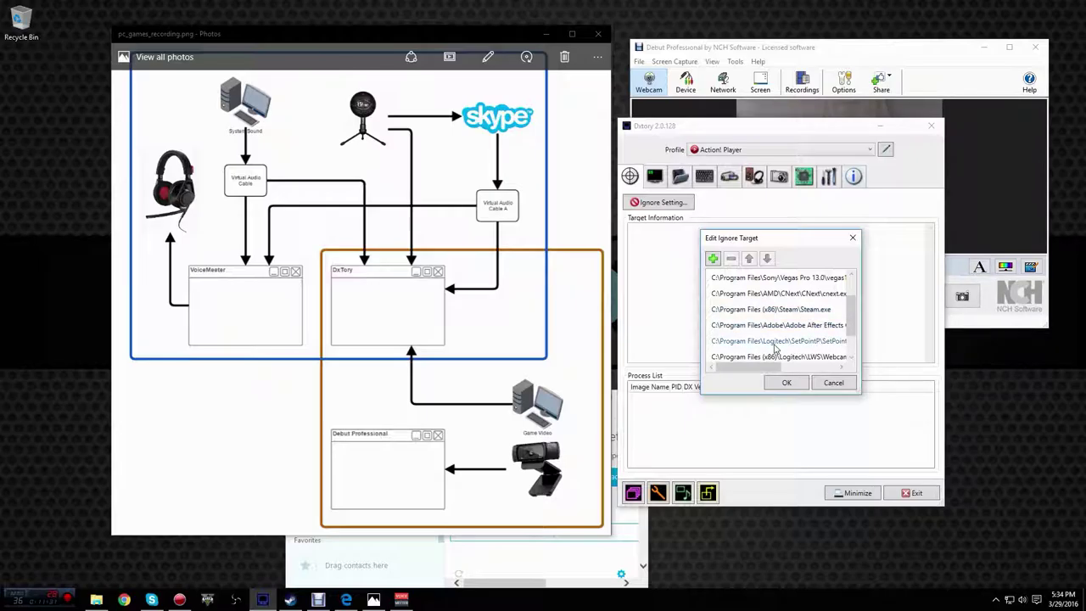
pyautogui.moveTo(851, 327); pyautogui.dragTo(852, 302)
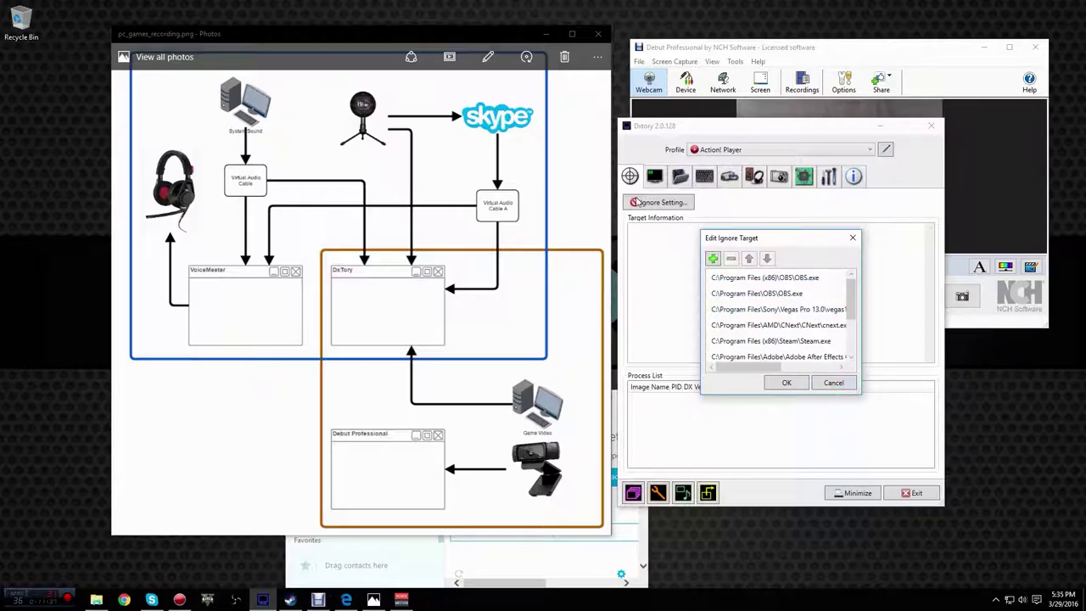
pyautogui.click(831, 384)
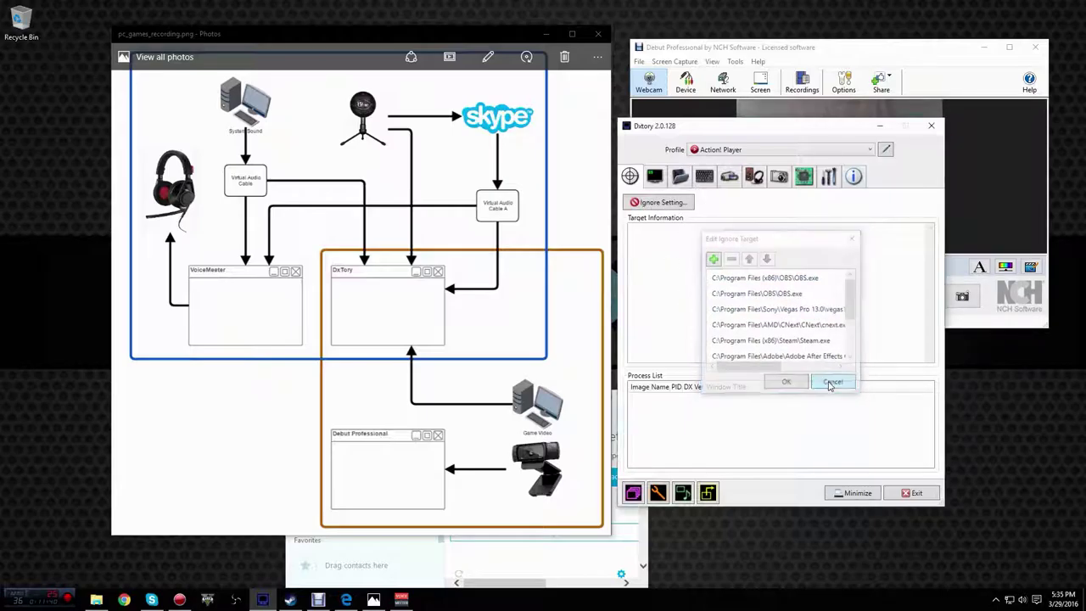
pyautogui.click(655, 178)
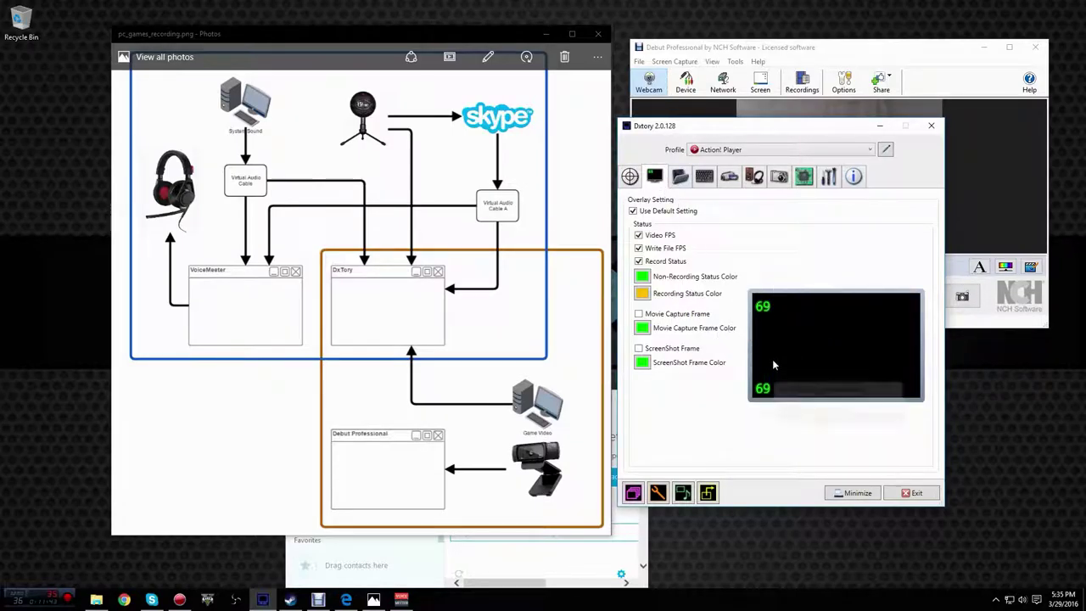
pyautogui.click(672, 177)
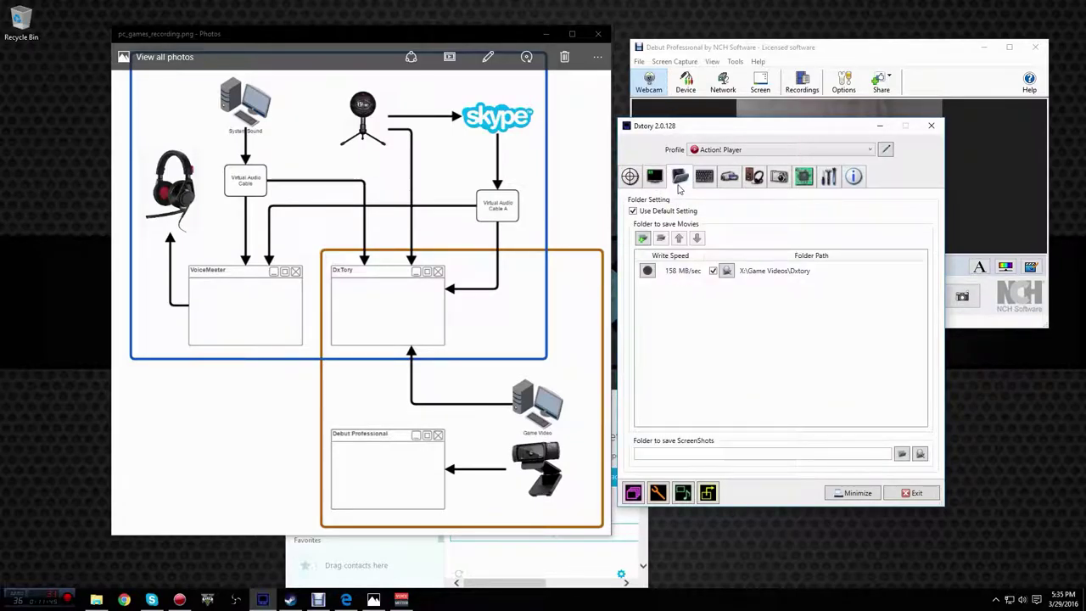
# - Add X:\Game Videos\Dxtory as Dxtory's movie save folder
pyautogui.click(643, 240)
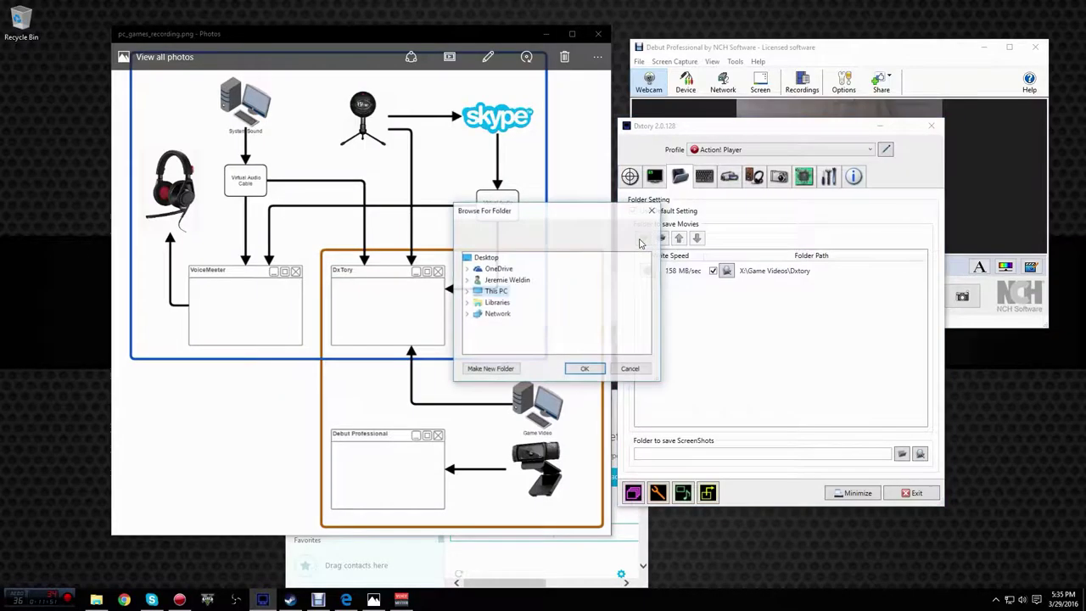
pyautogui.doubleClick(496, 291)
pyautogui.scroll(-1, 509, 306)
pyautogui.doubleClick(505, 308)
pyautogui.doubleClick(541, 302)
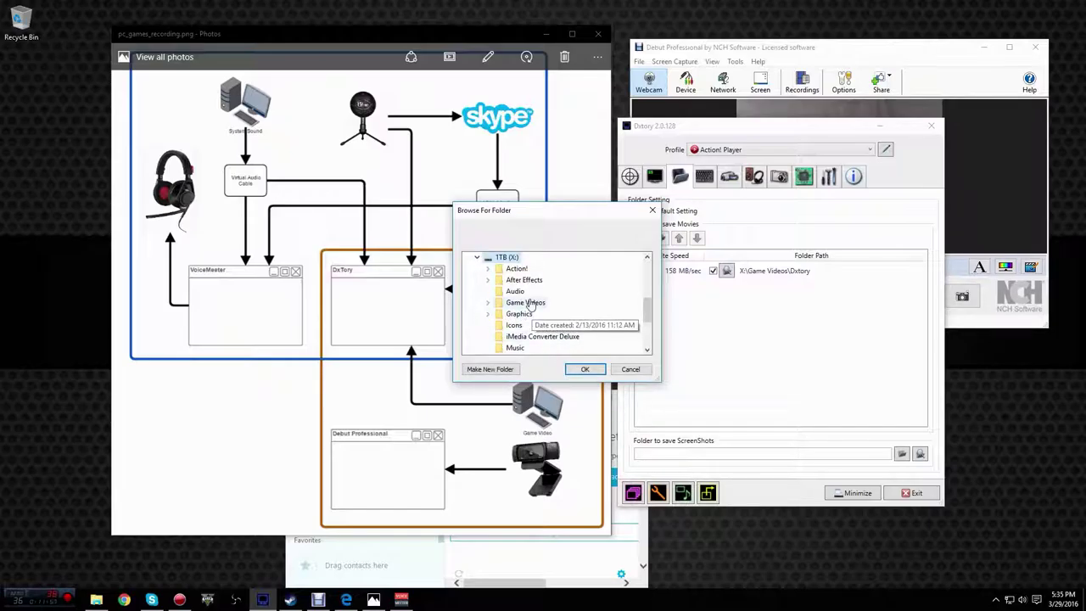
pyautogui.scroll(1, 562, 318)
pyautogui.scroll(-3, 561, 318)
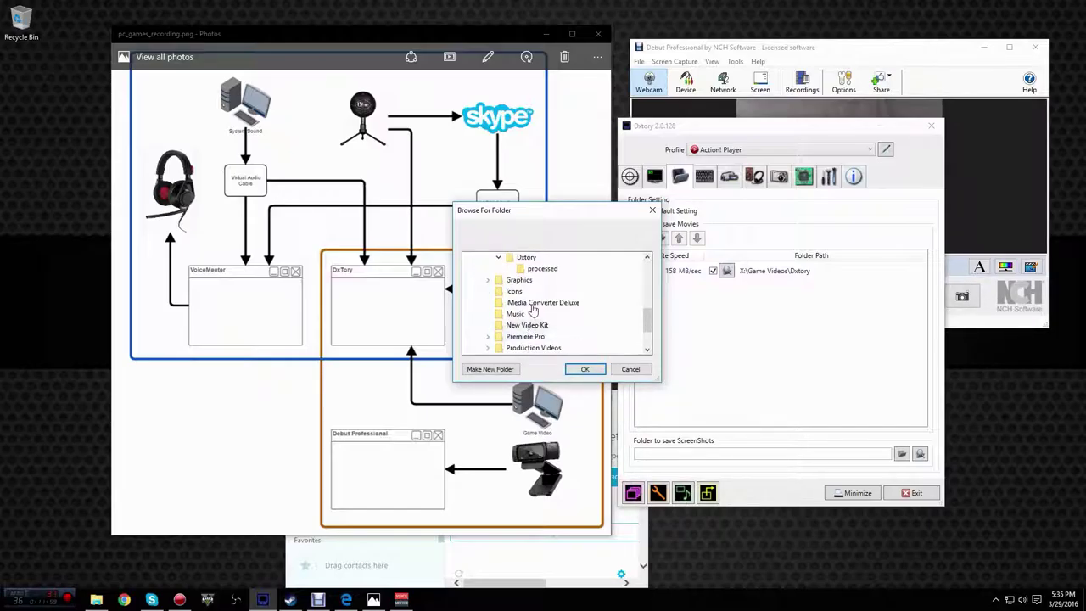
pyautogui.click(526, 257)
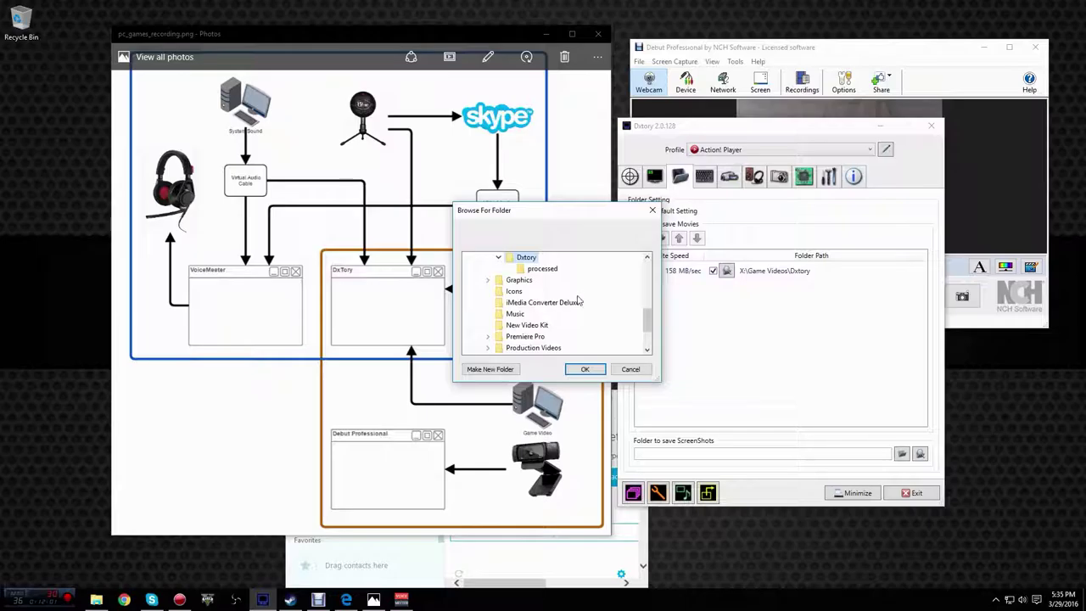
pyautogui.click(584, 371)
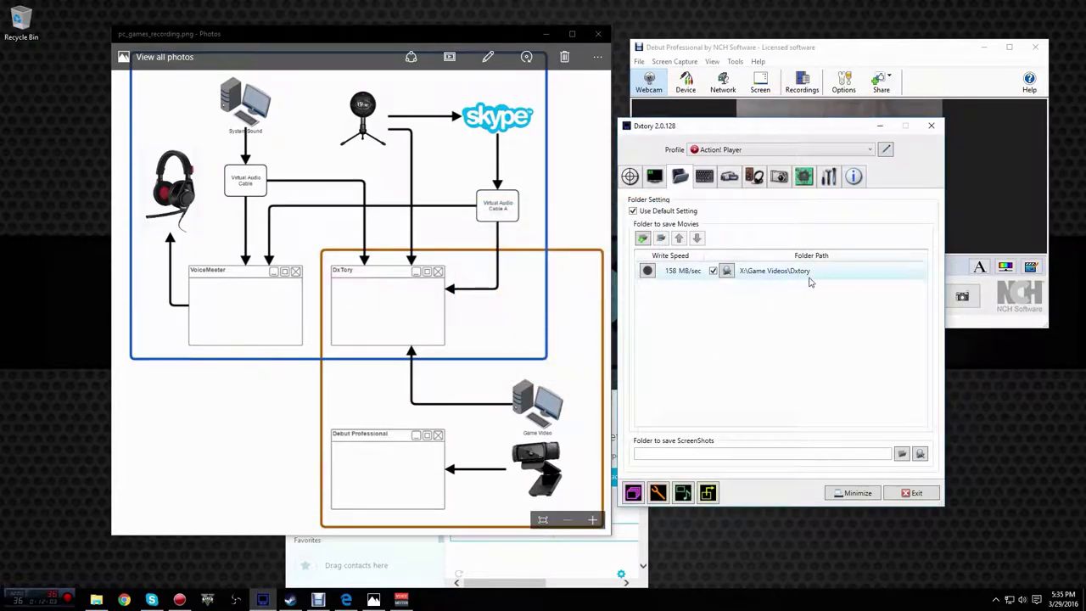
# - Run the write-speed benchmark on the folder and accept the 161 MB/sec result
pyautogui.click(647, 271)
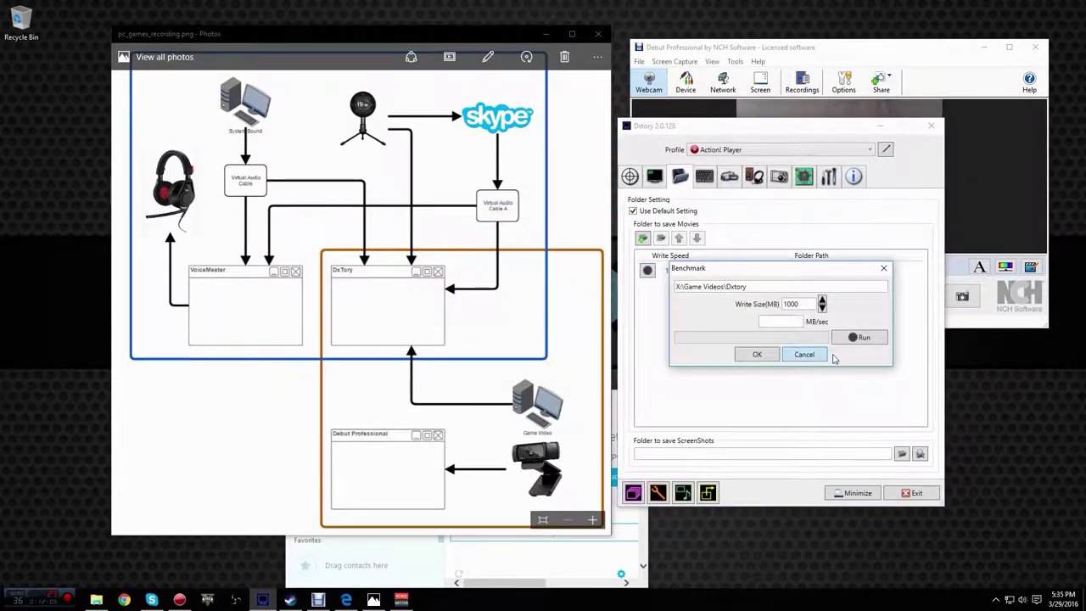
pyautogui.click(864, 337)
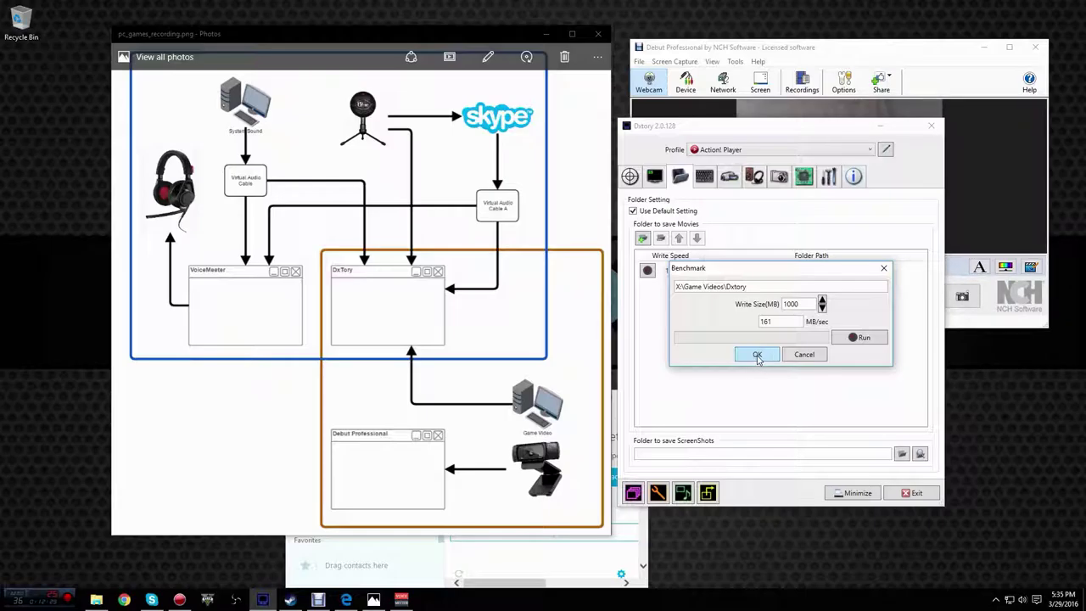
pyautogui.click(757, 355)
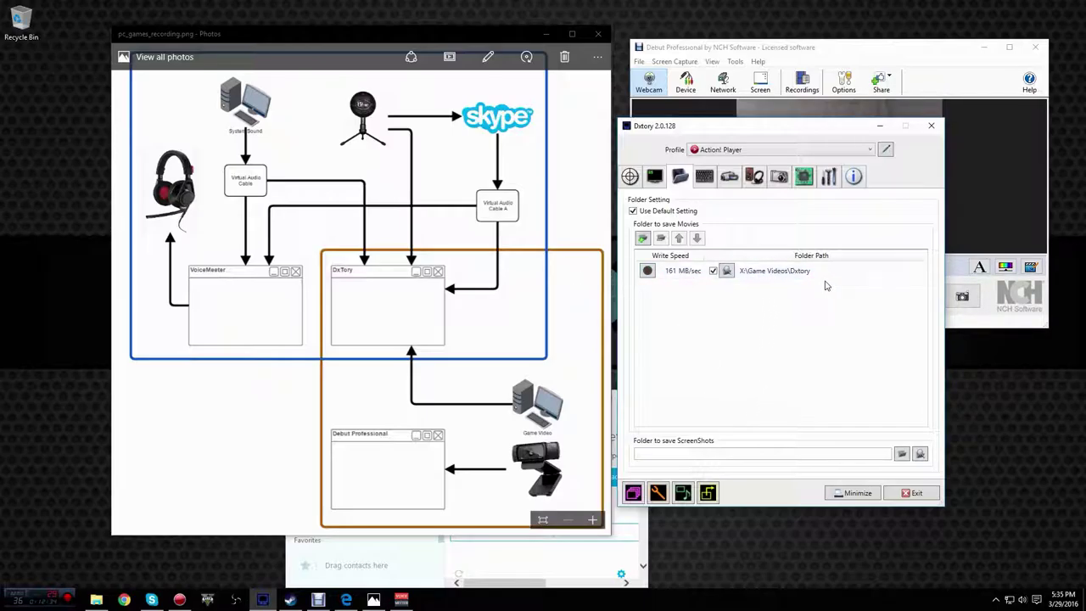
# - Review Dxtory's HotKey settings, then return to the Movie page showing the Matrox MPEG-2 I-frame HD codec
pyautogui.click(704, 181)
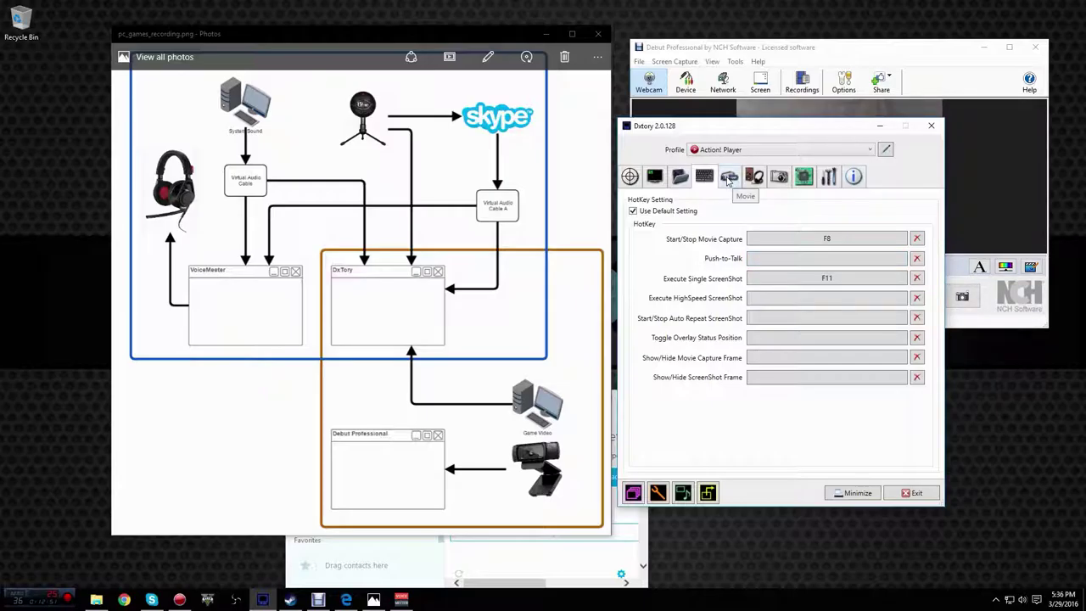
pyautogui.click(727, 179)
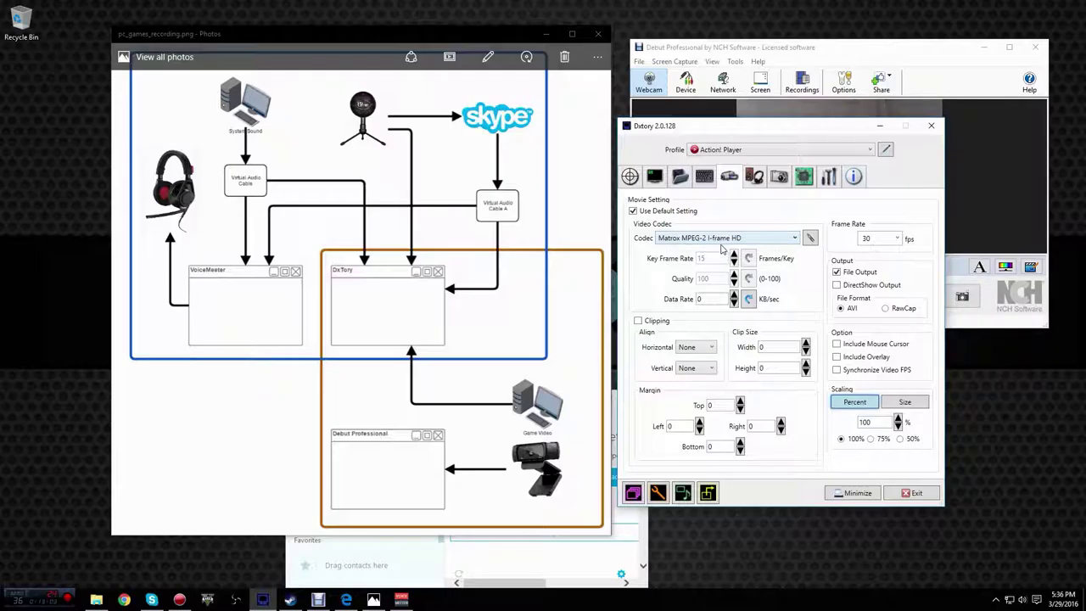
pyautogui.click(811, 238)
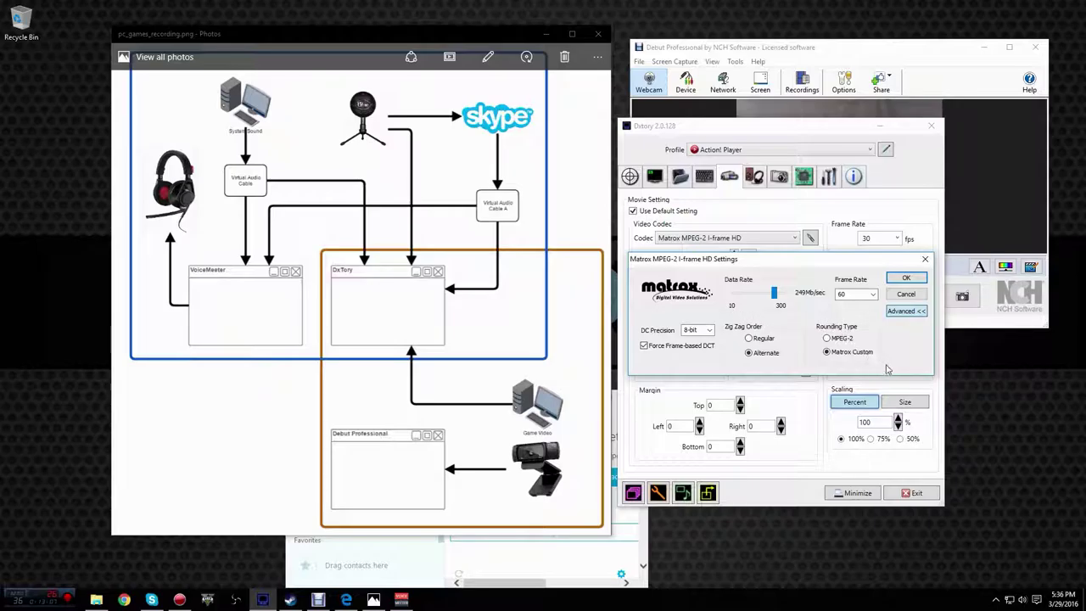
pyautogui.moveTo(820, 264); pyautogui.dragTo(669, 241)
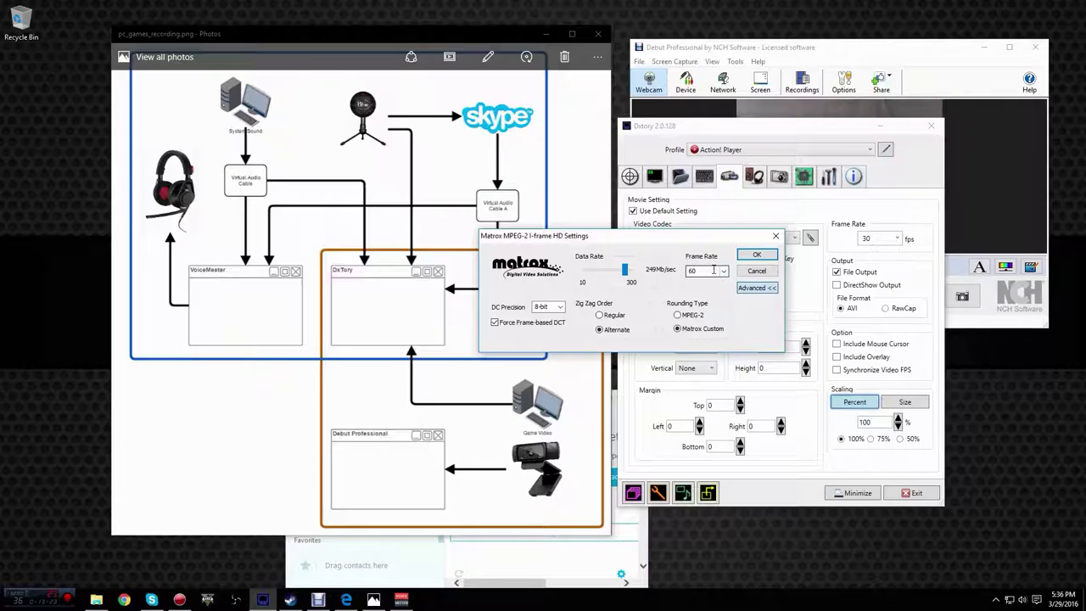
pyautogui.click(759, 257)
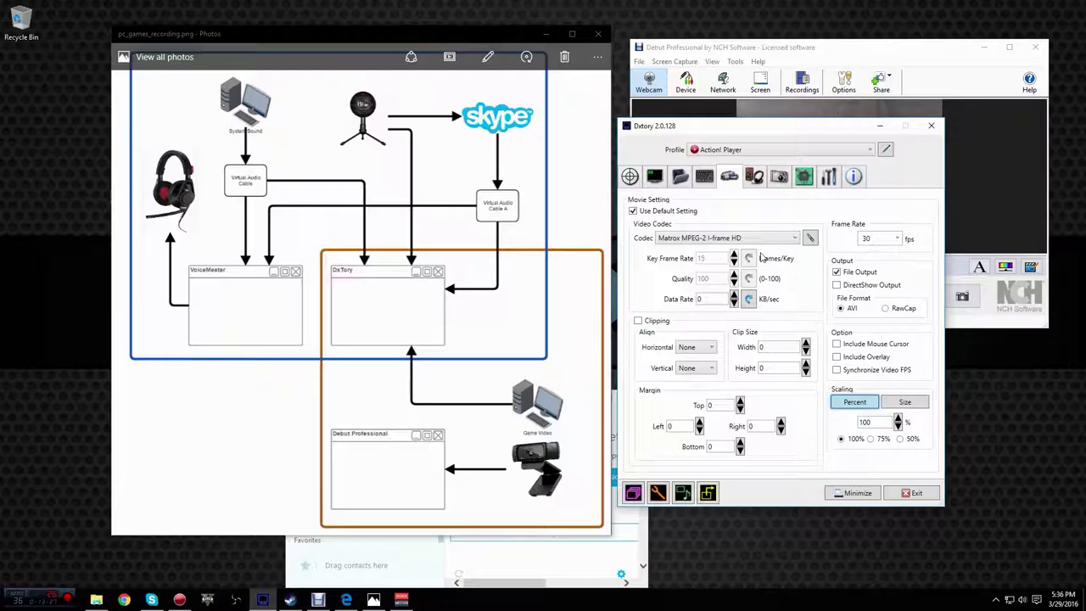
pyautogui.click(756, 179)
# - Minimize the Debut Professional window and reposition the Dxtory window on screen
pyautogui.moveTo(843, 129); pyautogui.dragTo(687, 131)
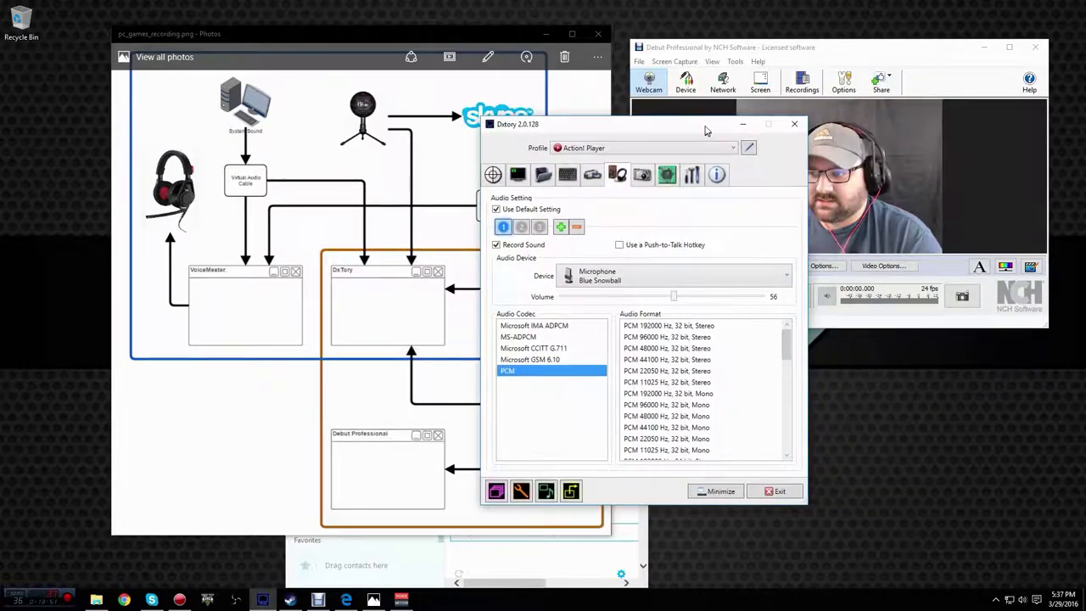
pyautogui.click(980, 49)
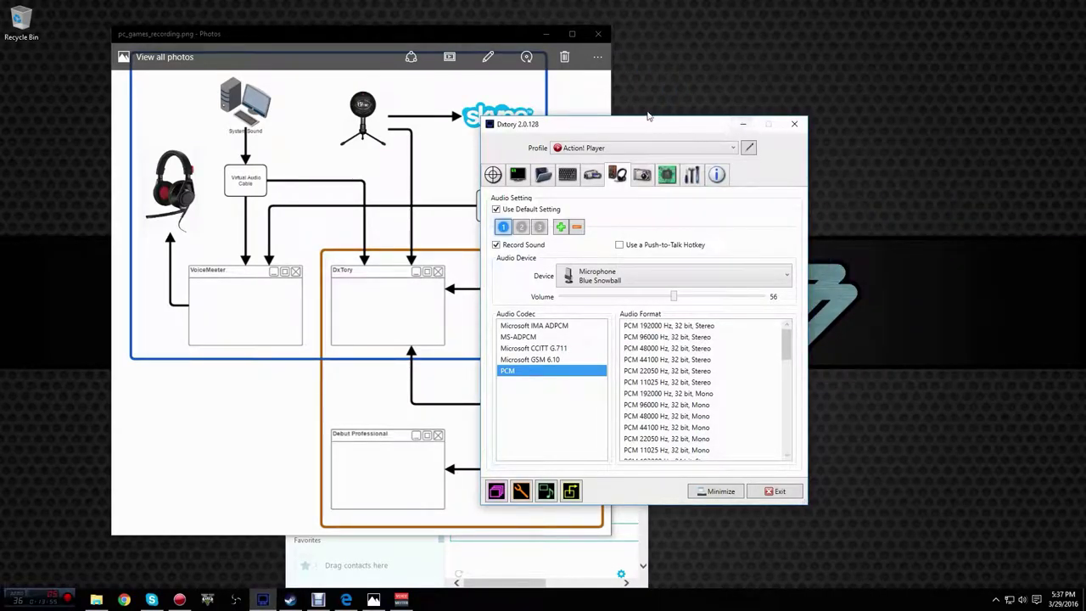
pyautogui.moveTo(647, 125); pyautogui.dragTo(629, 127)
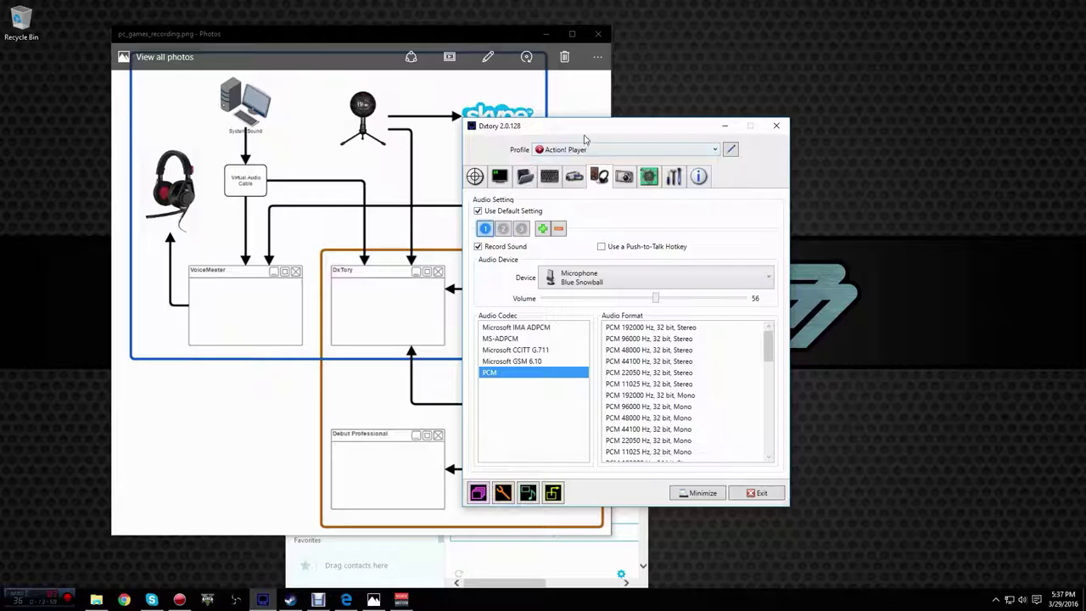
pyautogui.moveTo(582, 134); pyautogui.dragTo(739, 116)
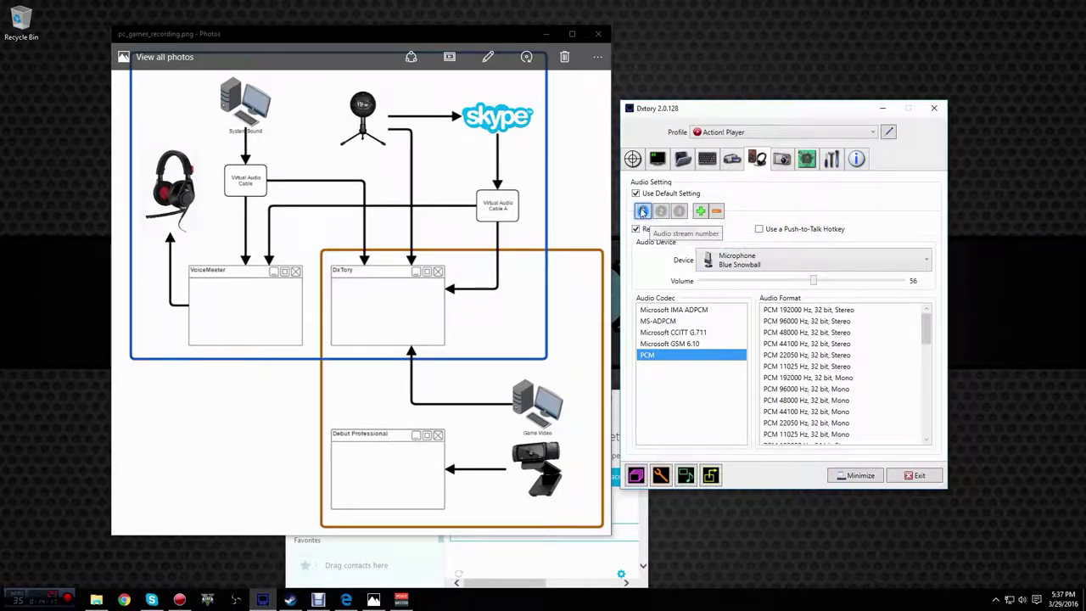
# - Set audio to PCM 48000 Hz, 16 bit, Stereo and review tracks 2 and 3 (CABLE Output, CABLE-A Input)
pyautogui.scroll(-6, 841, 397)
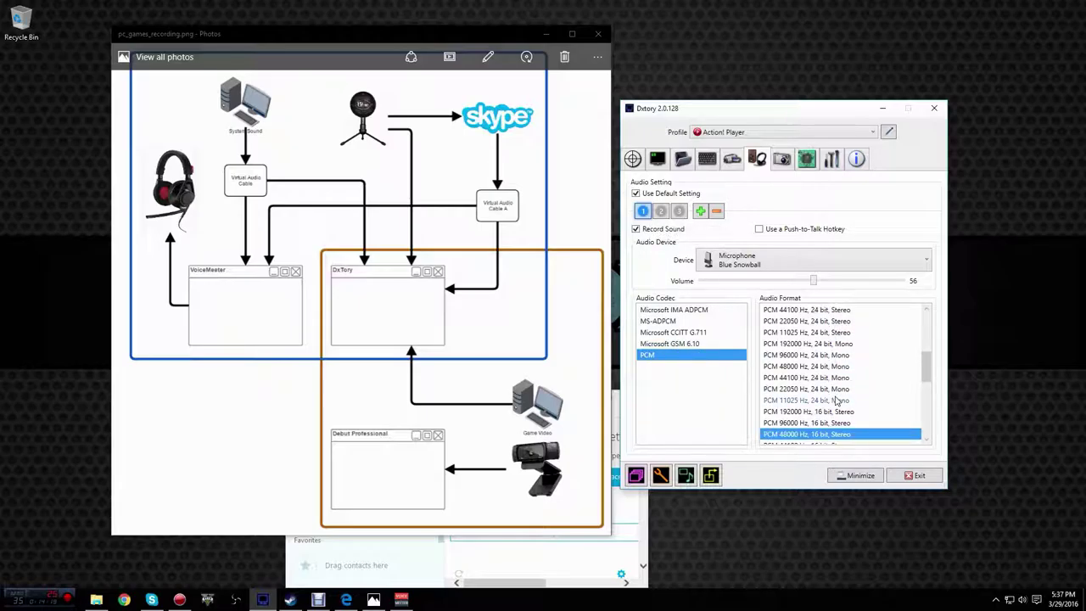
pyautogui.click(836, 399)
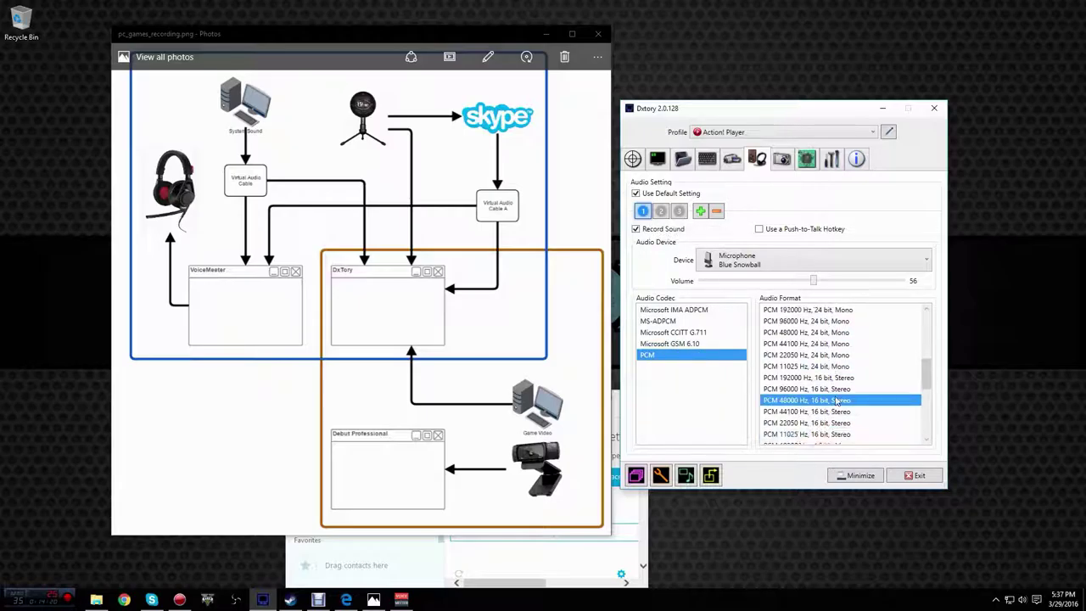
pyautogui.click(661, 212)
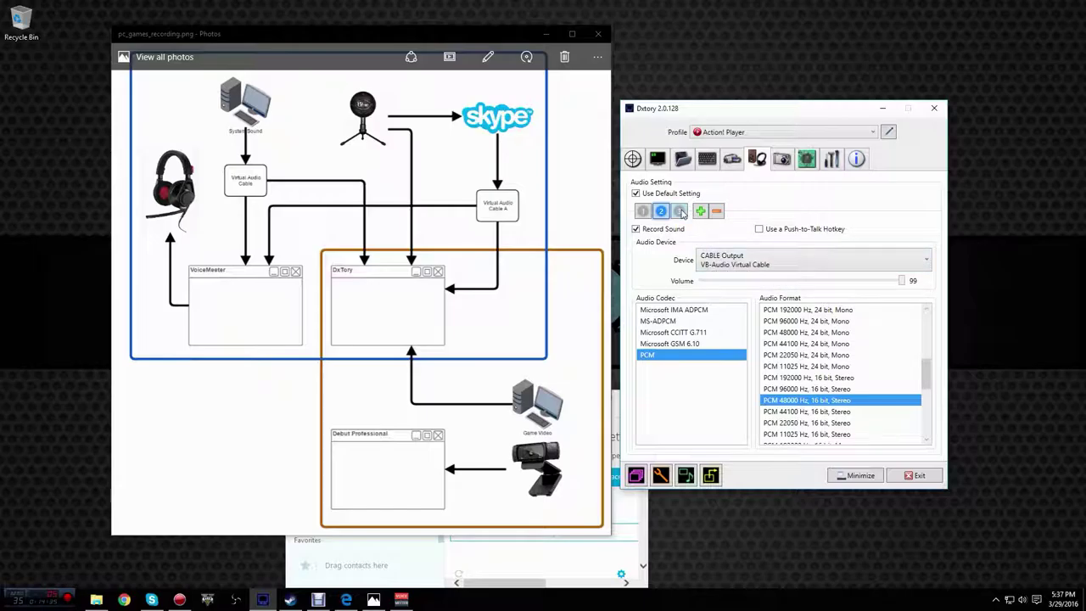
pyautogui.click(679, 211)
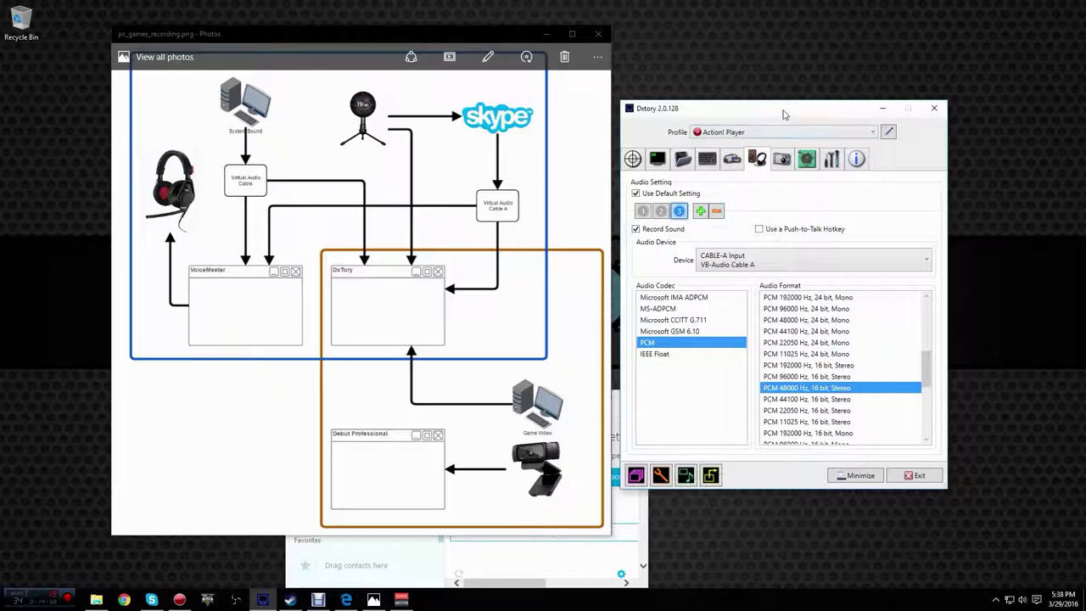
pyautogui.moveTo(782, 114); pyautogui.dragTo(853, 93)
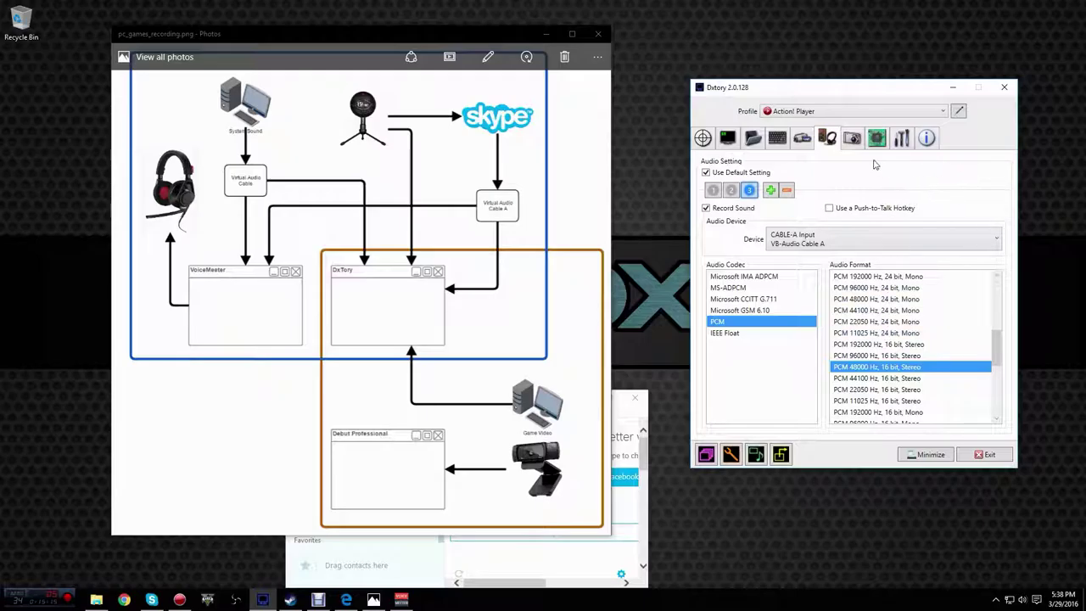
# - Look over the Screenshot, Advanced and Global settings, then load the TheForest profile's Movie and Audio settings
pyautogui.click(853, 141)
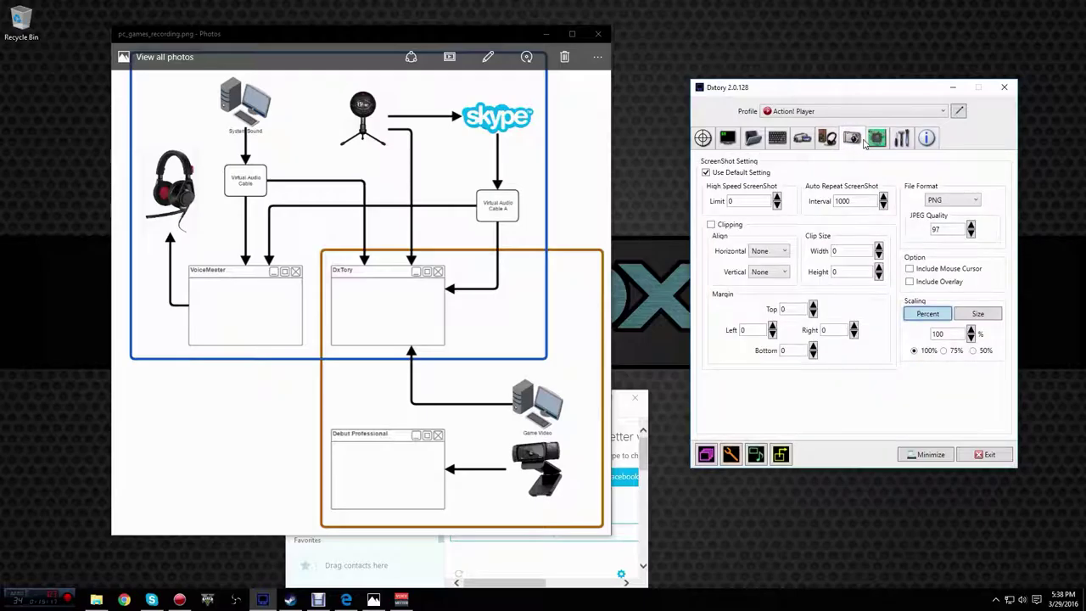
pyautogui.click(878, 141)
pyautogui.click(906, 145)
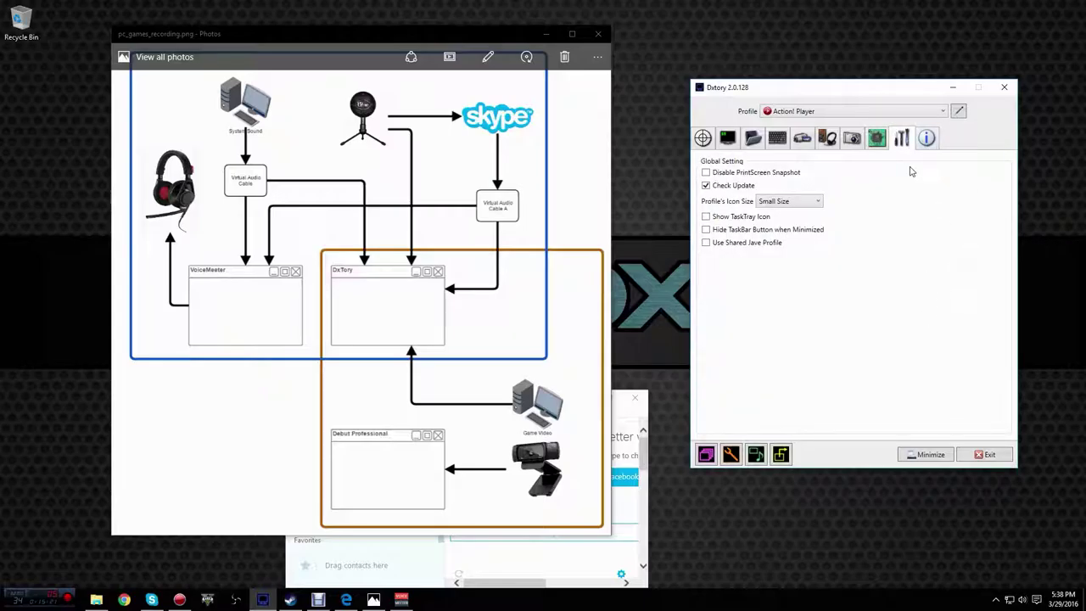
pyautogui.click(853, 111)
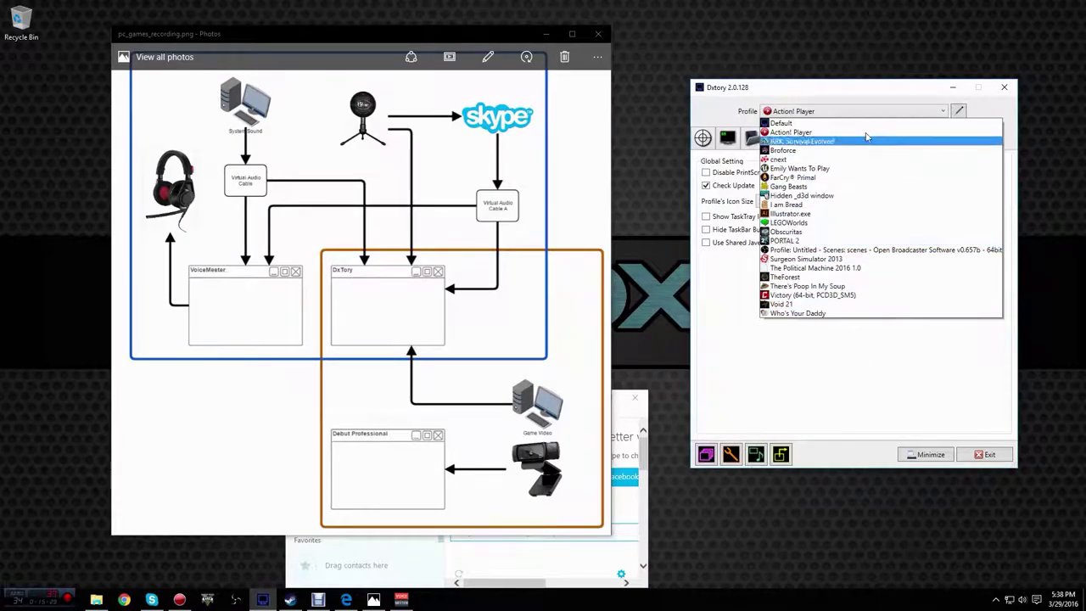
pyautogui.click(867, 278)
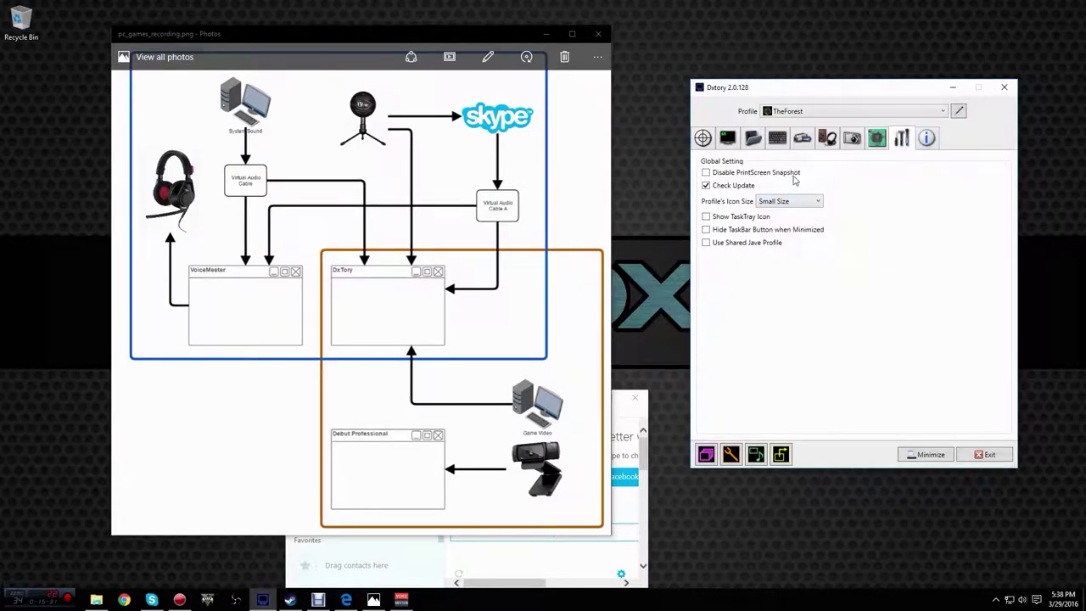
pyautogui.click(803, 143)
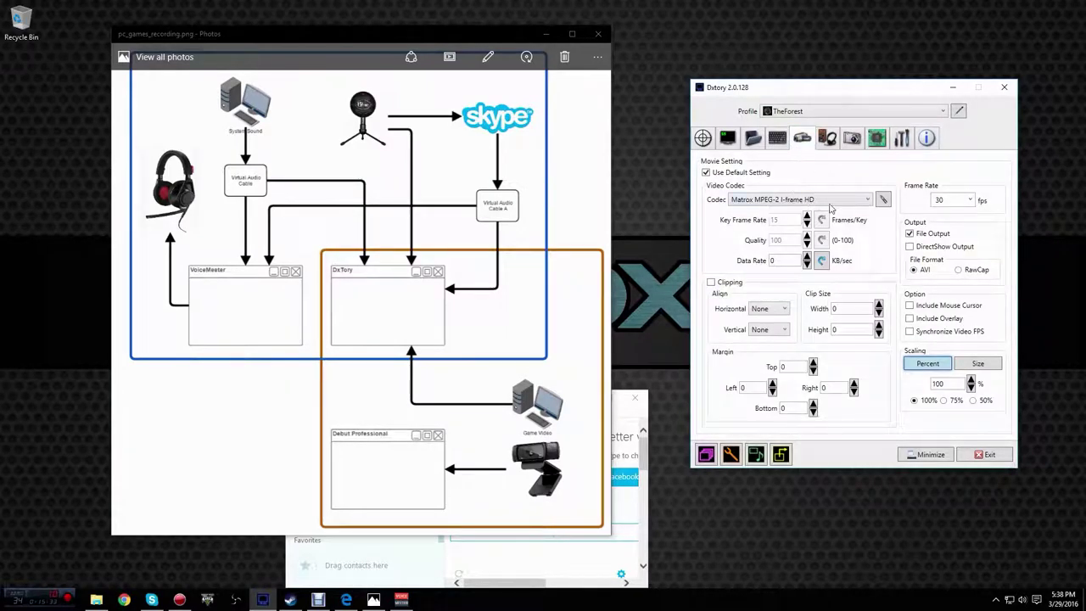
pyautogui.click(825, 143)
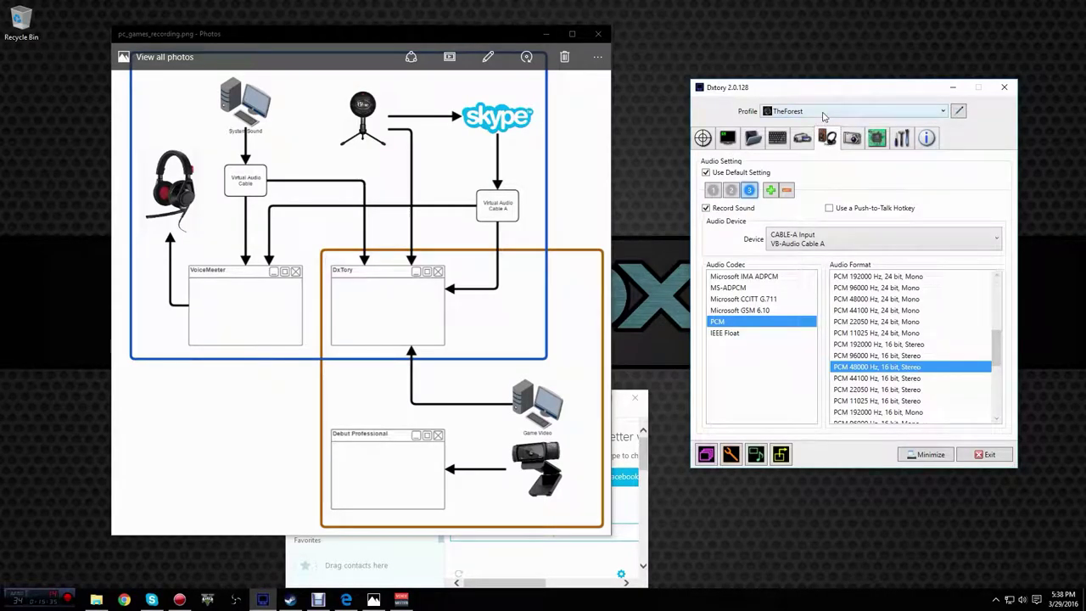
# - Compare the FarCry Primal and Gang Beasts profiles, then load ARK: Survival Evolved
pyautogui.click(823, 114)
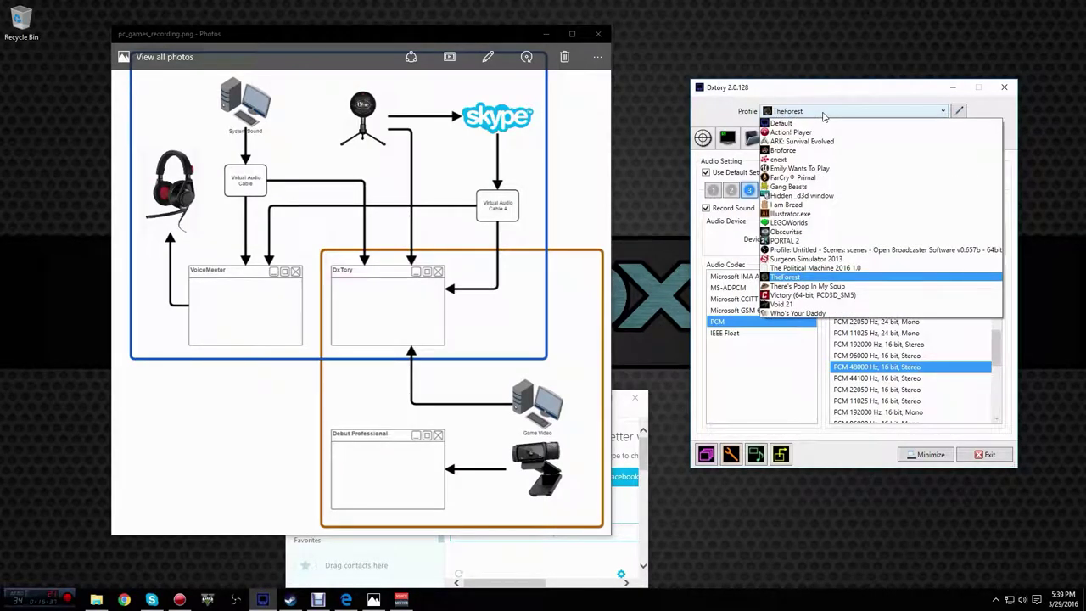
pyautogui.click(826, 179)
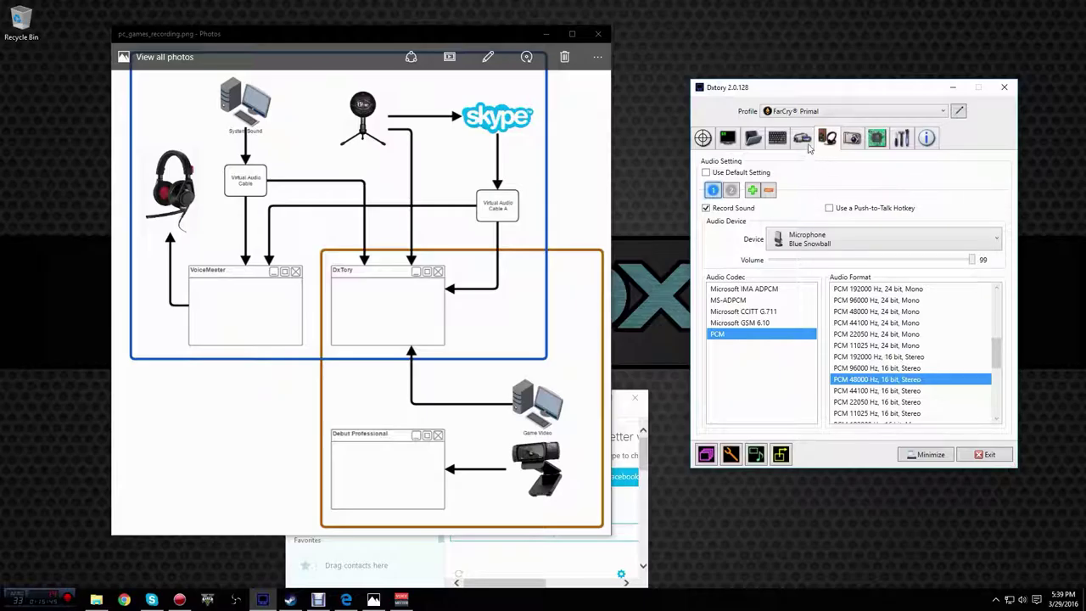
pyautogui.click(815, 112)
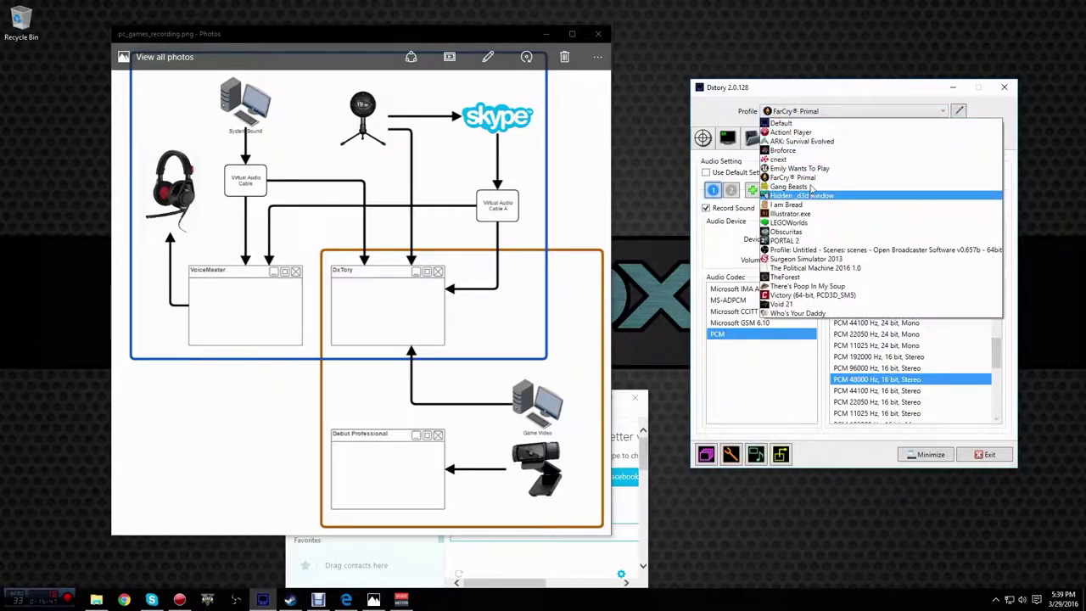
pyautogui.click(810, 183)
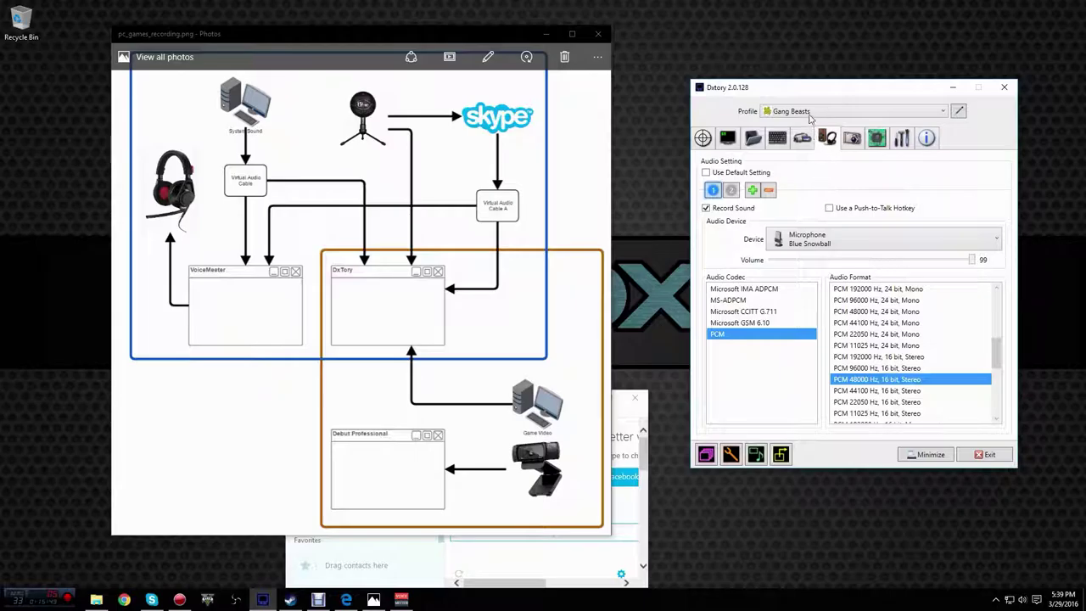
pyautogui.click(809, 116)
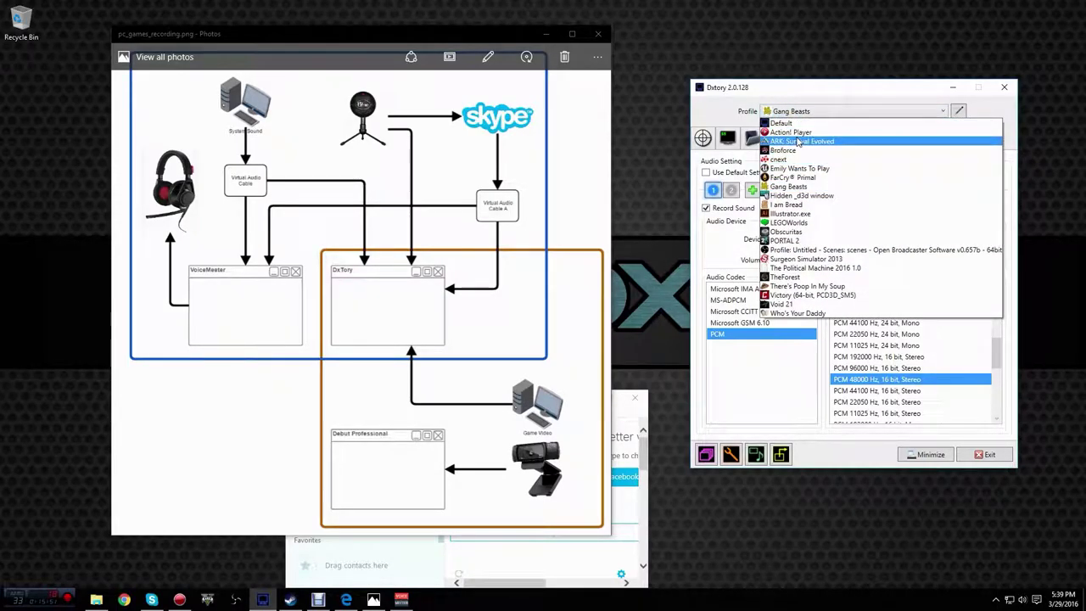
pyautogui.click(800, 142)
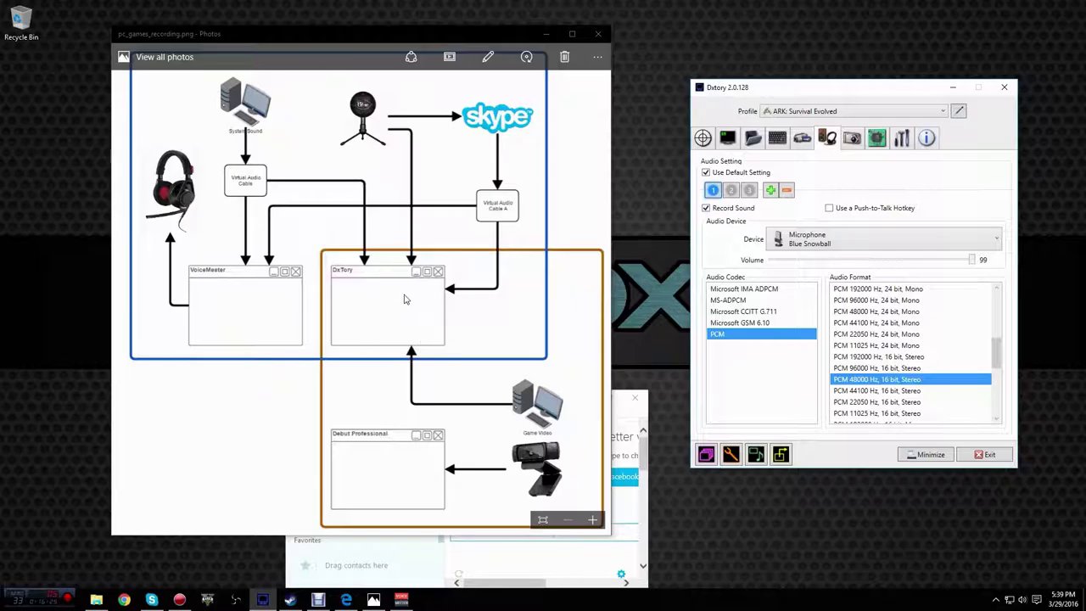
# - Check the ARK profile's save folder and movie settings, then bring Debut Professional to the front
pyautogui.click(753, 140)
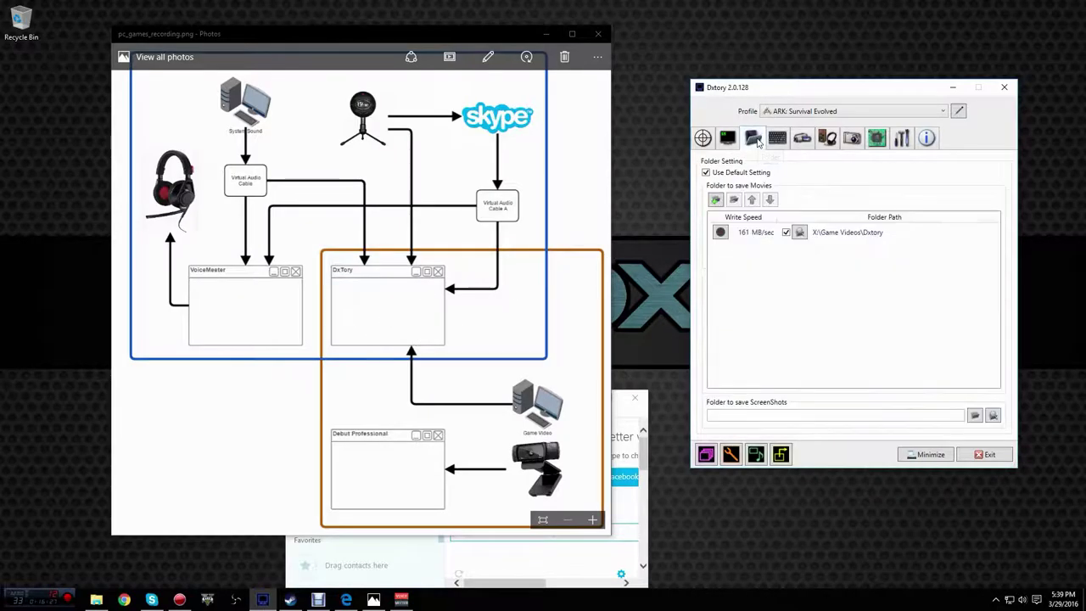
pyautogui.click(803, 141)
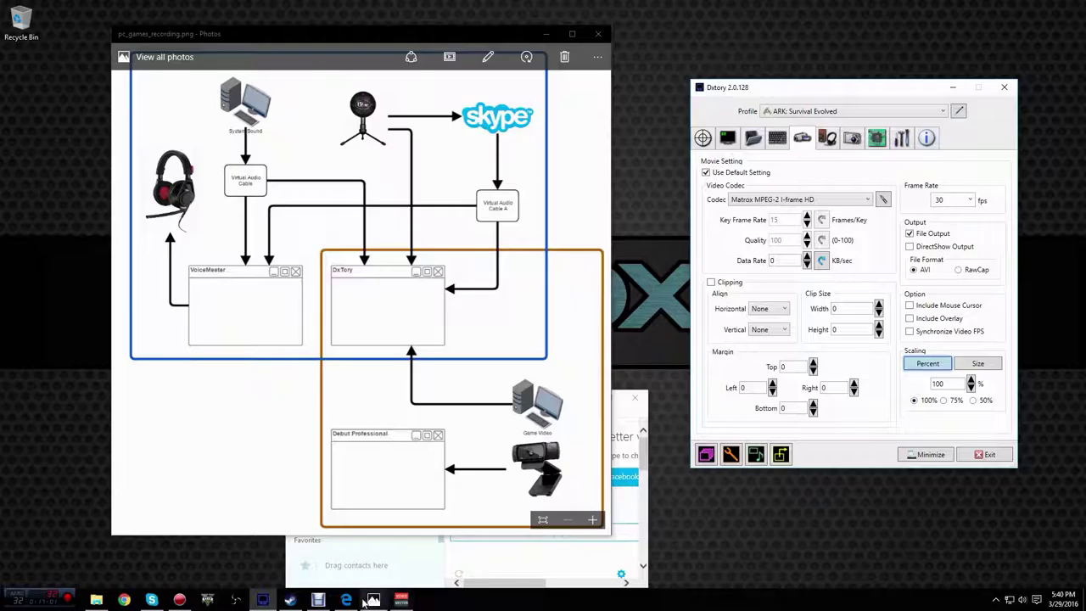
pyautogui.click(318, 600)
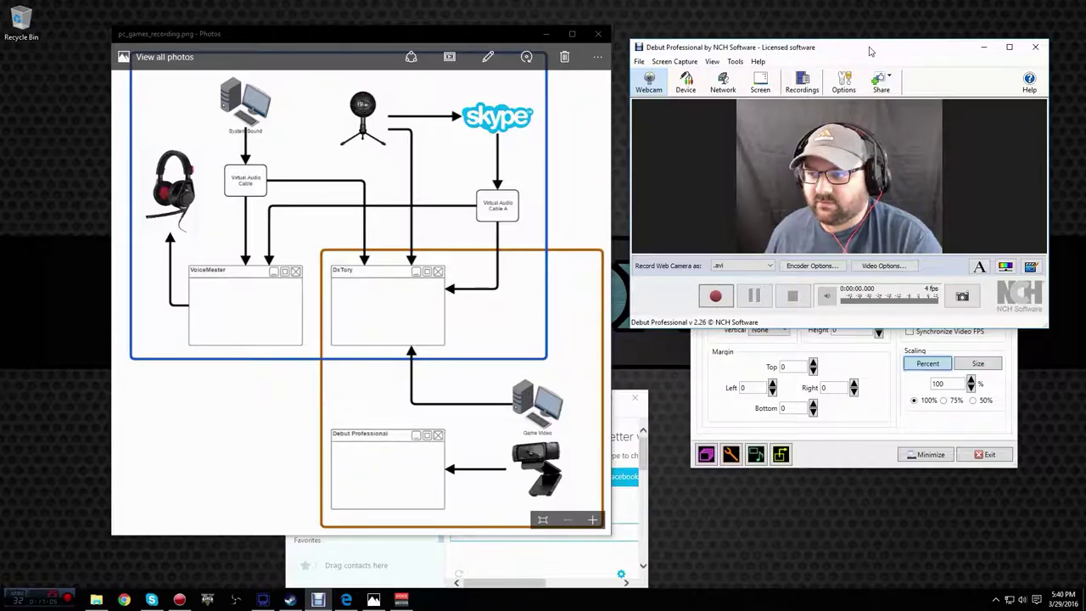
# - Reposition the Debut Professional window up and right so it sits over Dxtory
pyautogui.moveTo(871, 50); pyautogui.dragTo(852, 78)
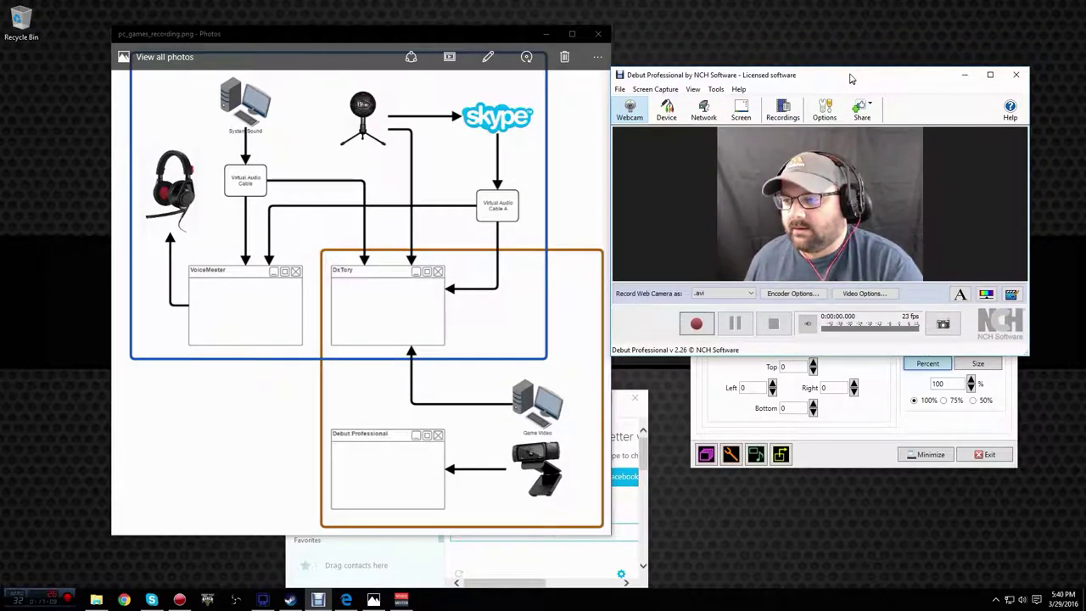
pyautogui.moveTo(852, 79); pyautogui.dragTo(881, 44)
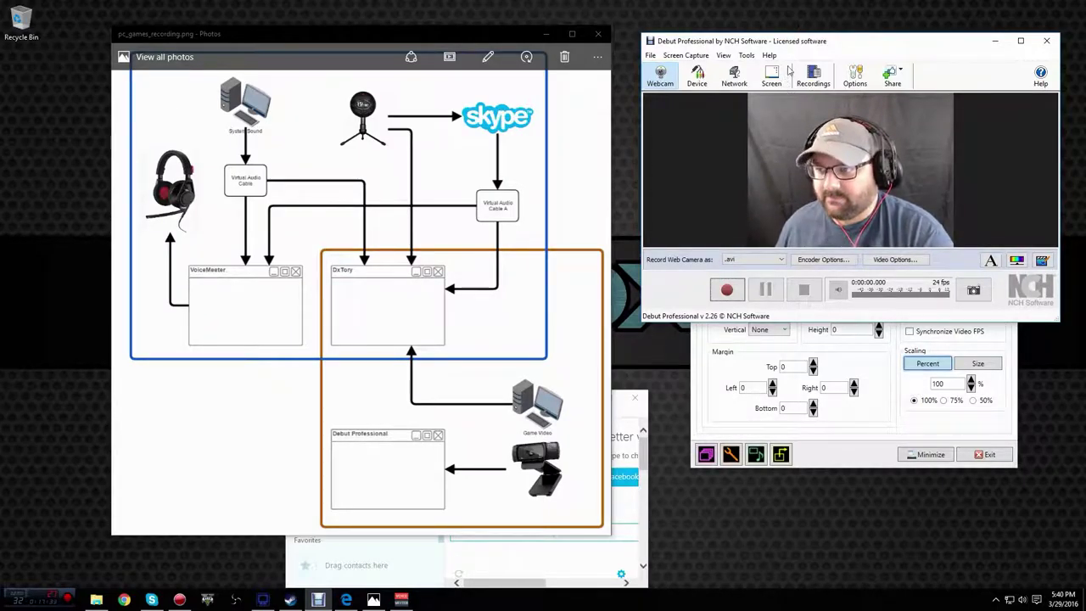
pyautogui.click(861, 85)
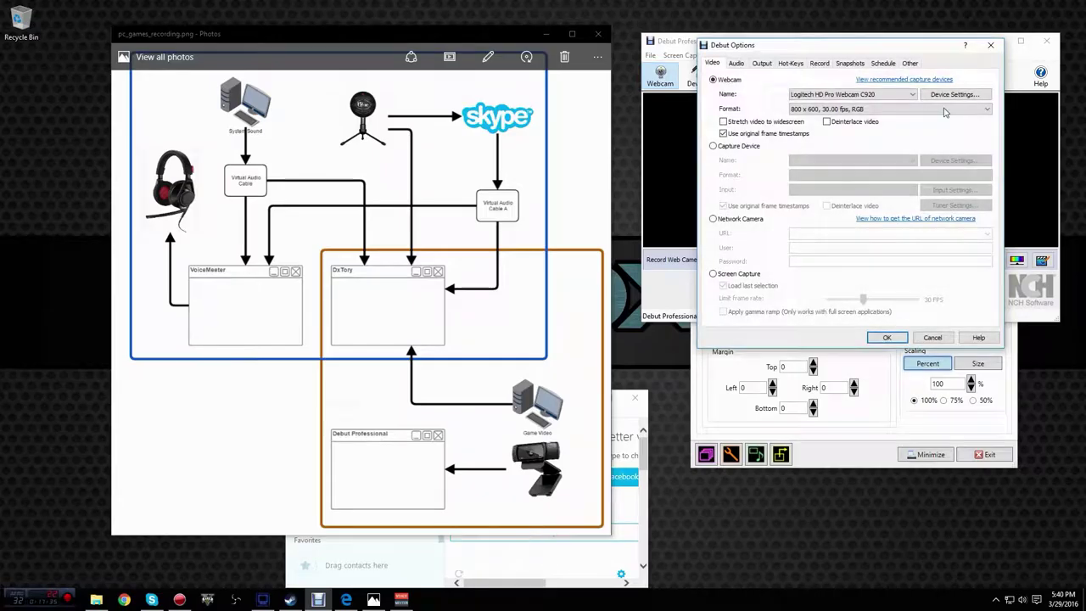
pyautogui.moveTo(874, 55); pyautogui.dragTo(782, 92)
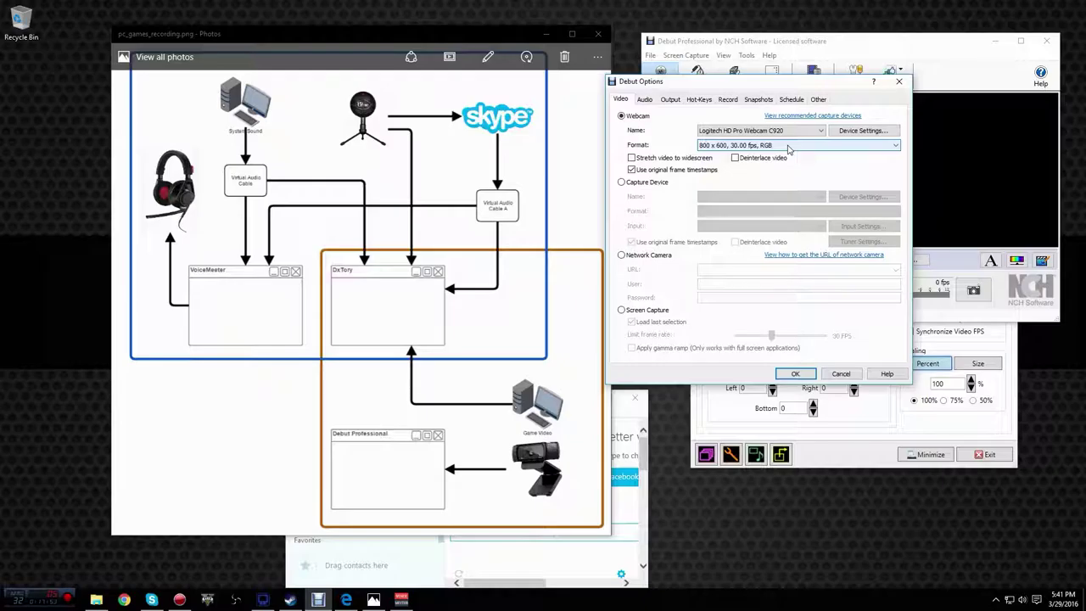
pyautogui.click(646, 100)
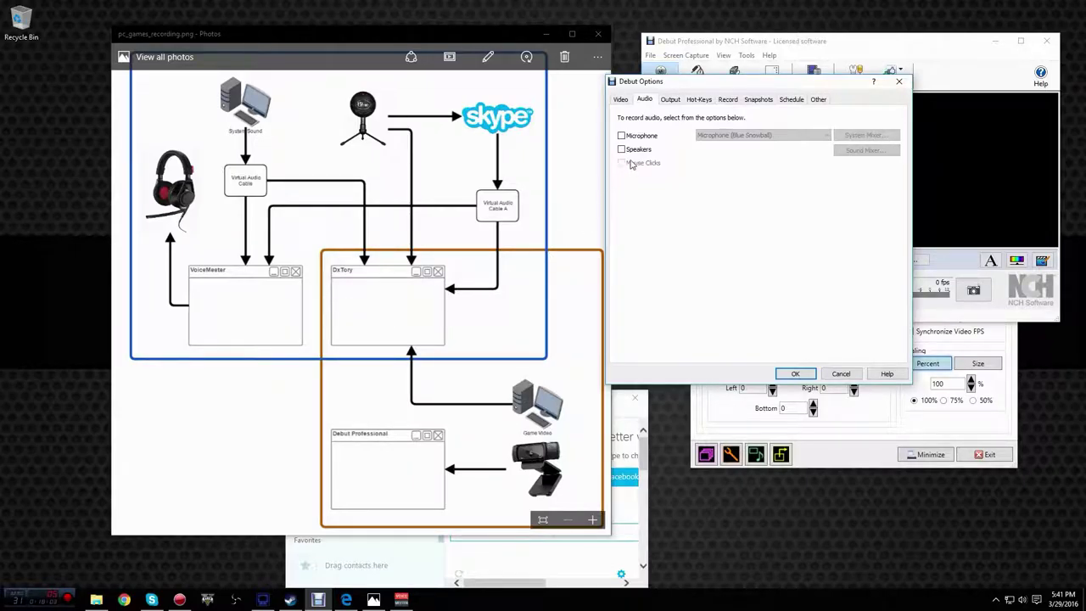
pyautogui.click(621, 101)
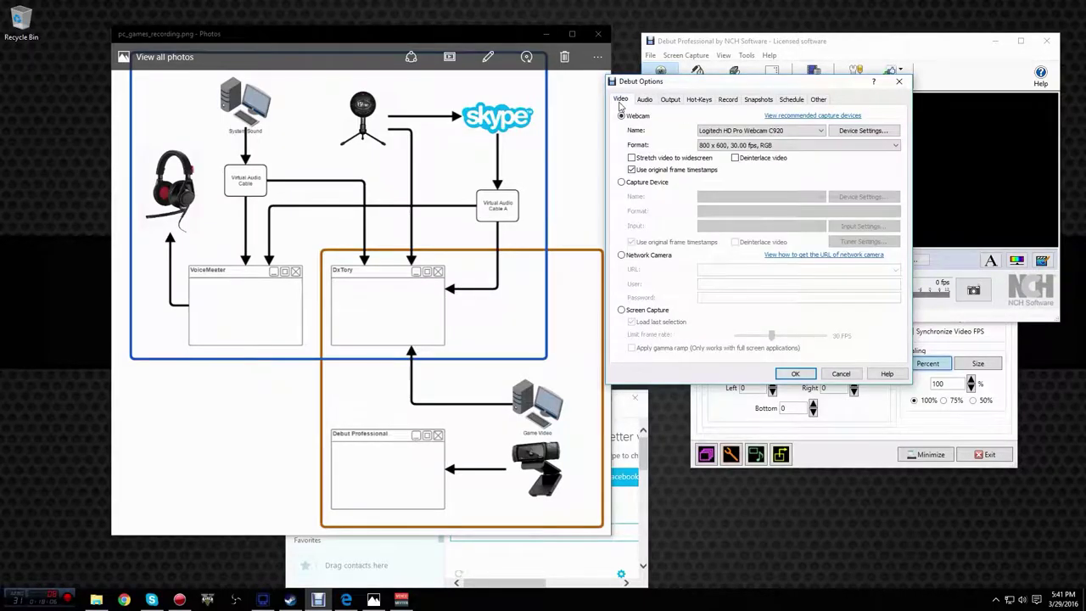
# - Reopen Debut's options, check the Output settings, then view Hot-Keys with F9 Record and F10 Stop
pyautogui.click(794, 374)
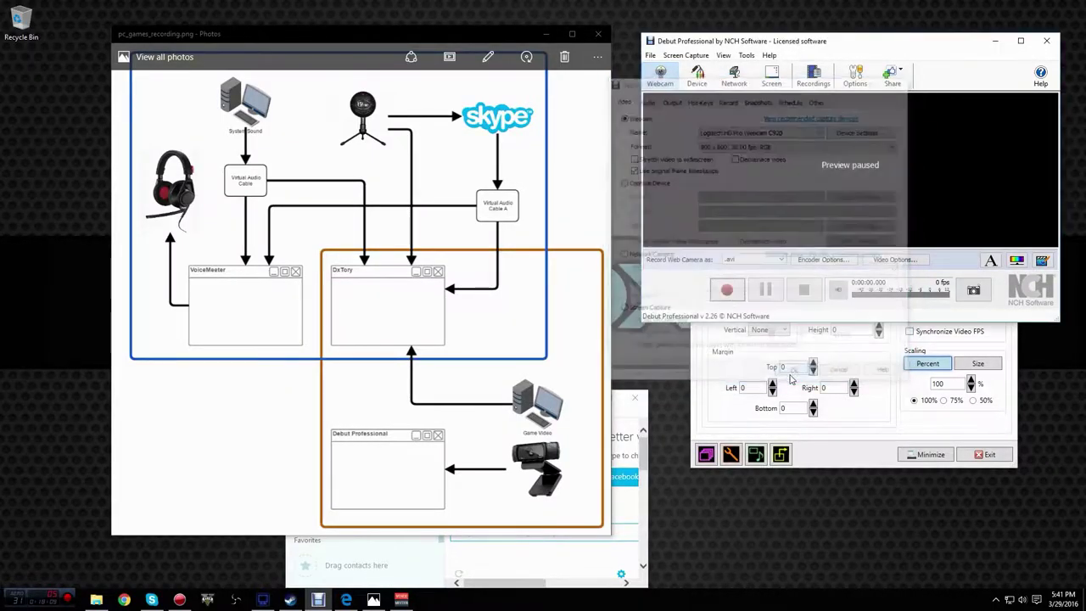
pyautogui.click(855, 75)
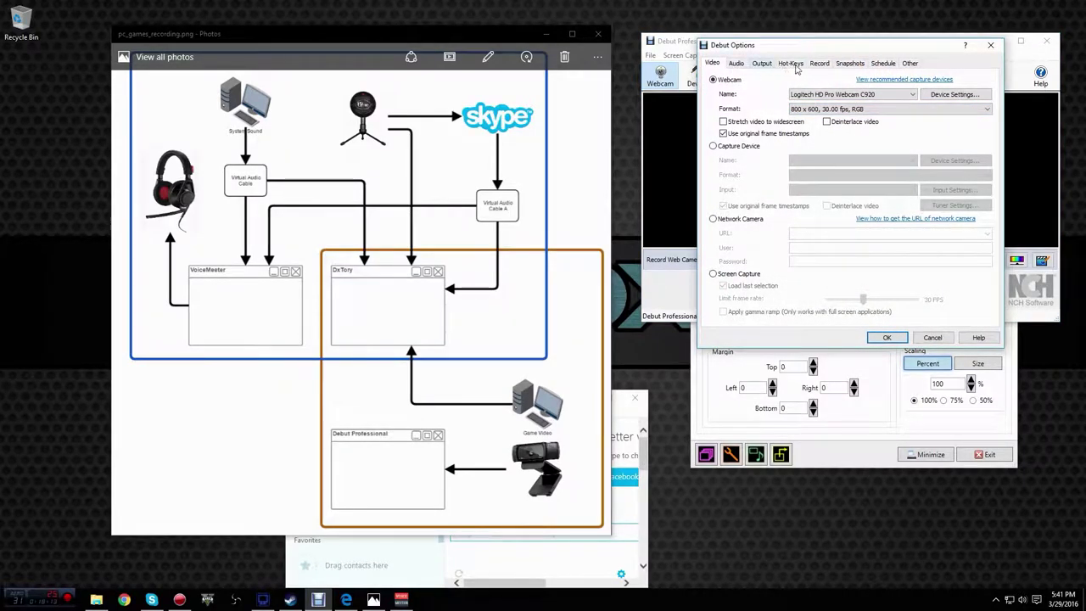
pyautogui.click(762, 65)
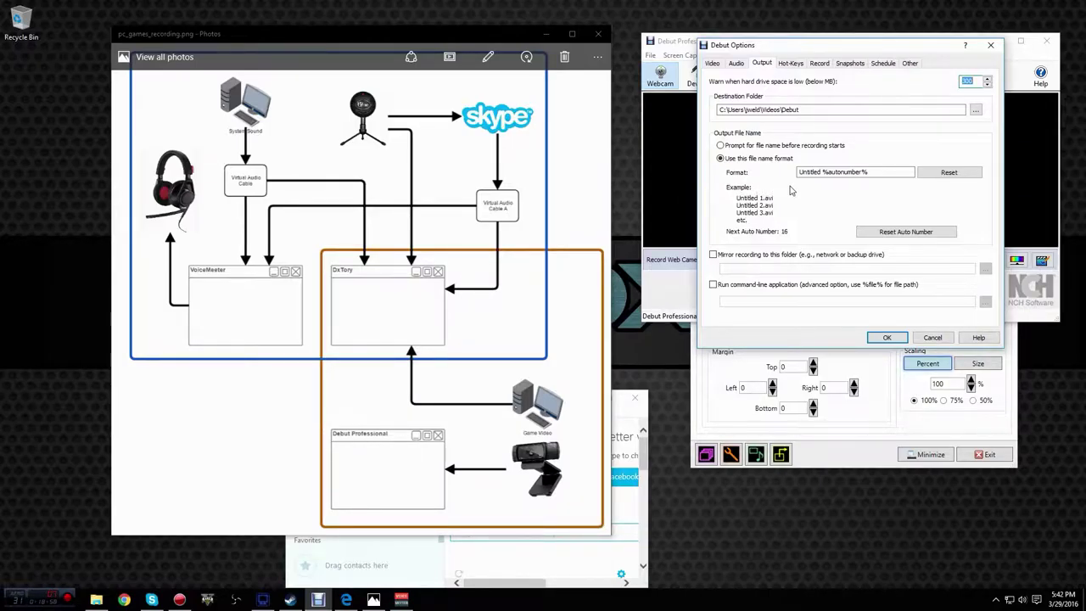
pyautogui.click(794, 66)
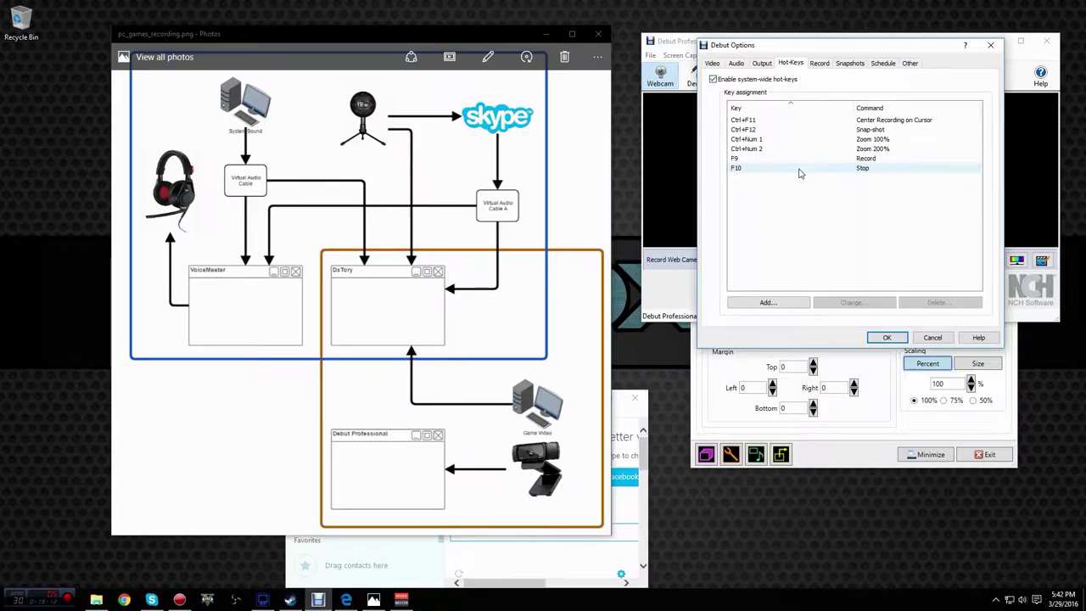
# - Close the Debut Options dialog with its X button
pyautogui.click(990, 45)
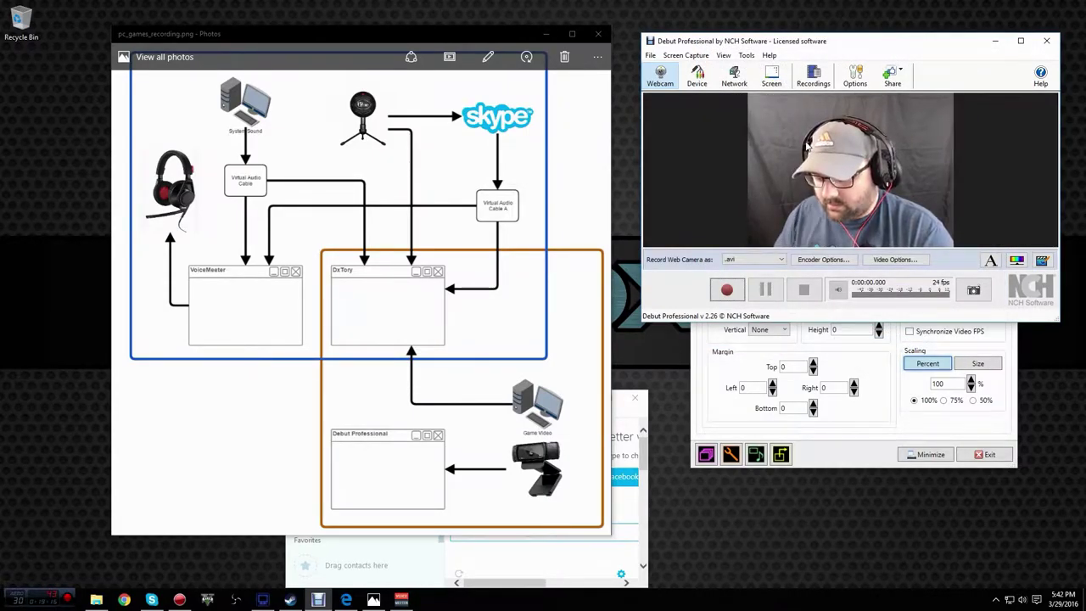